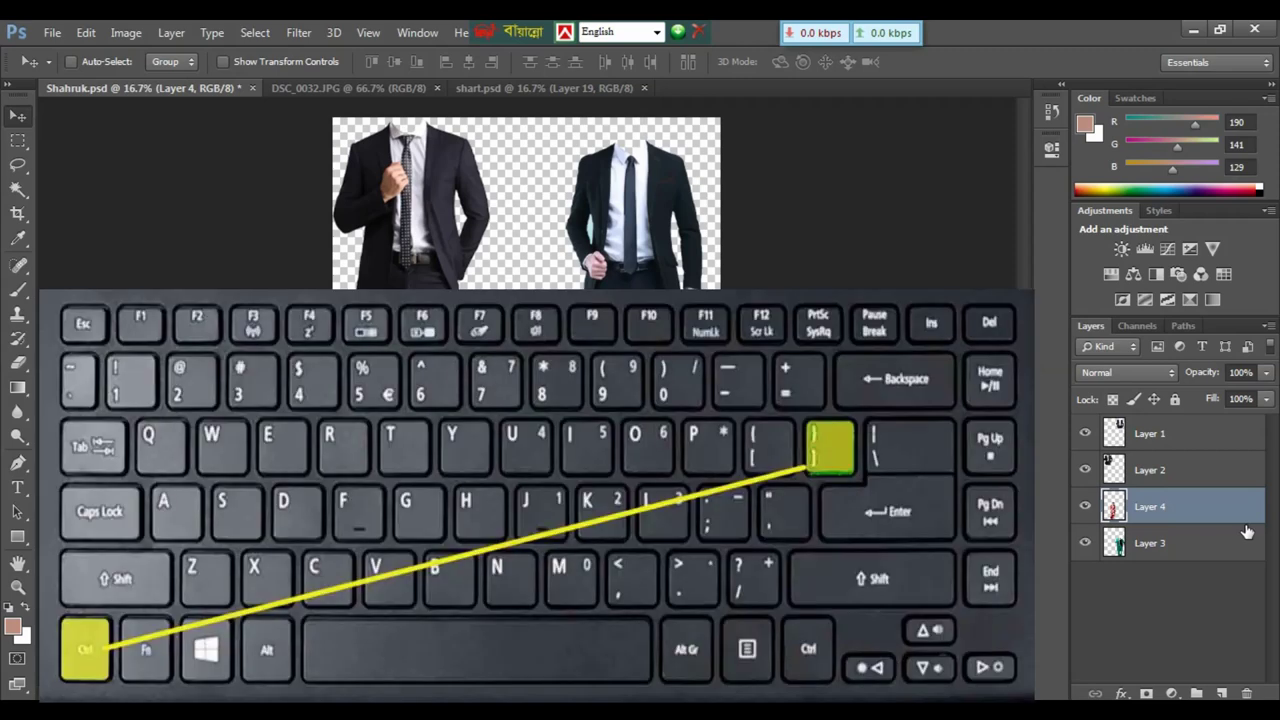
- Shift Layer 4, the red-saree cutout, up and down with Ctrl+] and Ctrl+[, ending on top
key("ctrl+bracketright")
key("ctrl+bracketright")
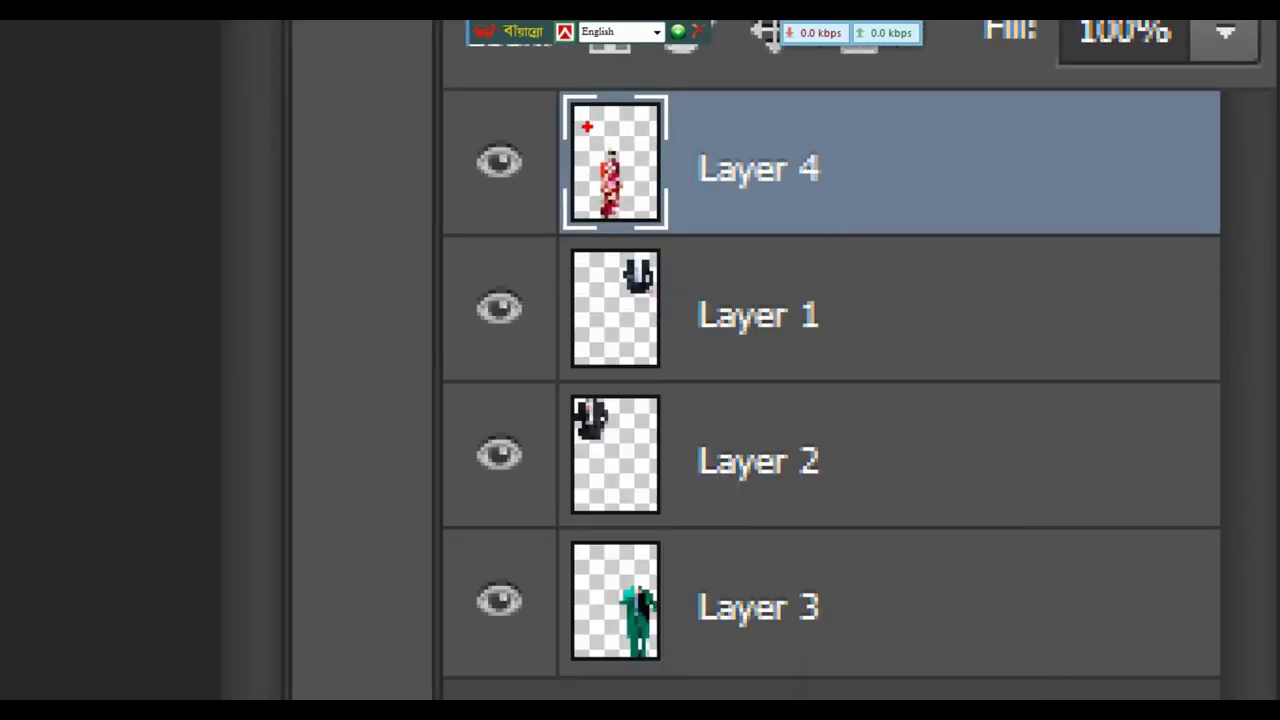
left_click(1106, 423)
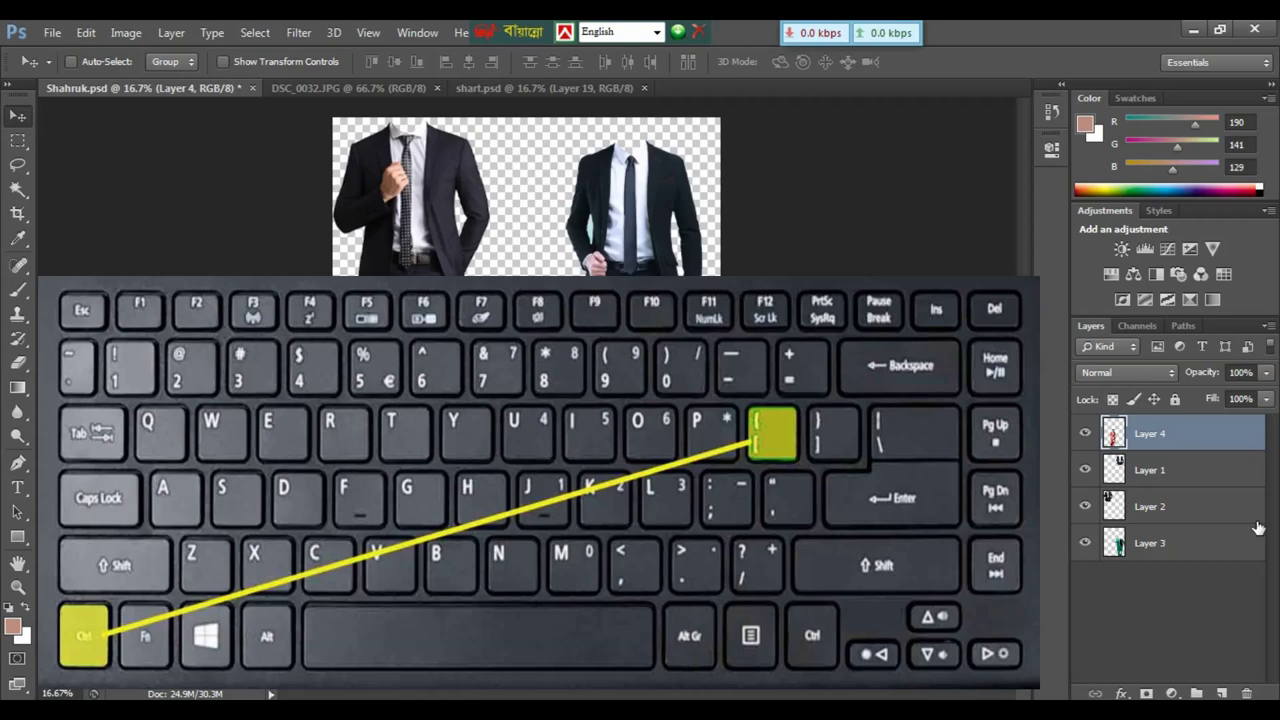
key("ctrl+bracketleft")
key("ctrl+bracketleft")
key("ctrl+bracketleft")
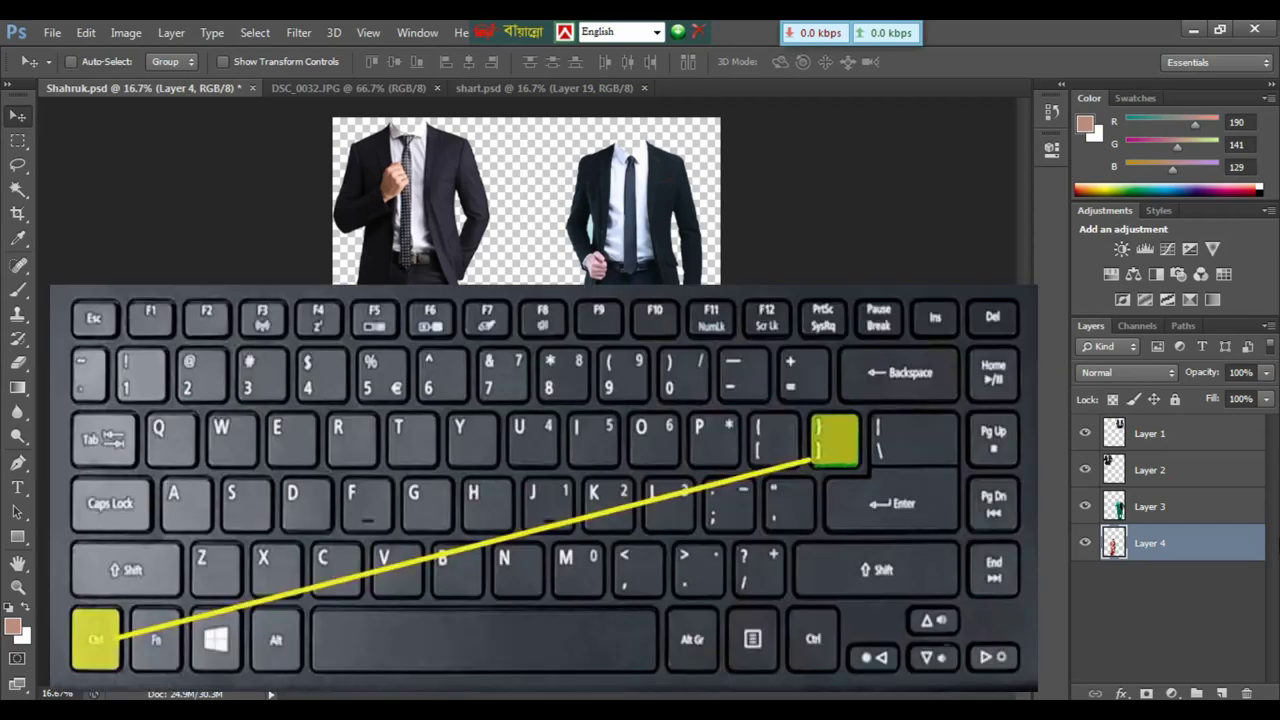
key("ctrl+bracketright")
key("ctrl+bracketright")
key("ctrl+bracketright")
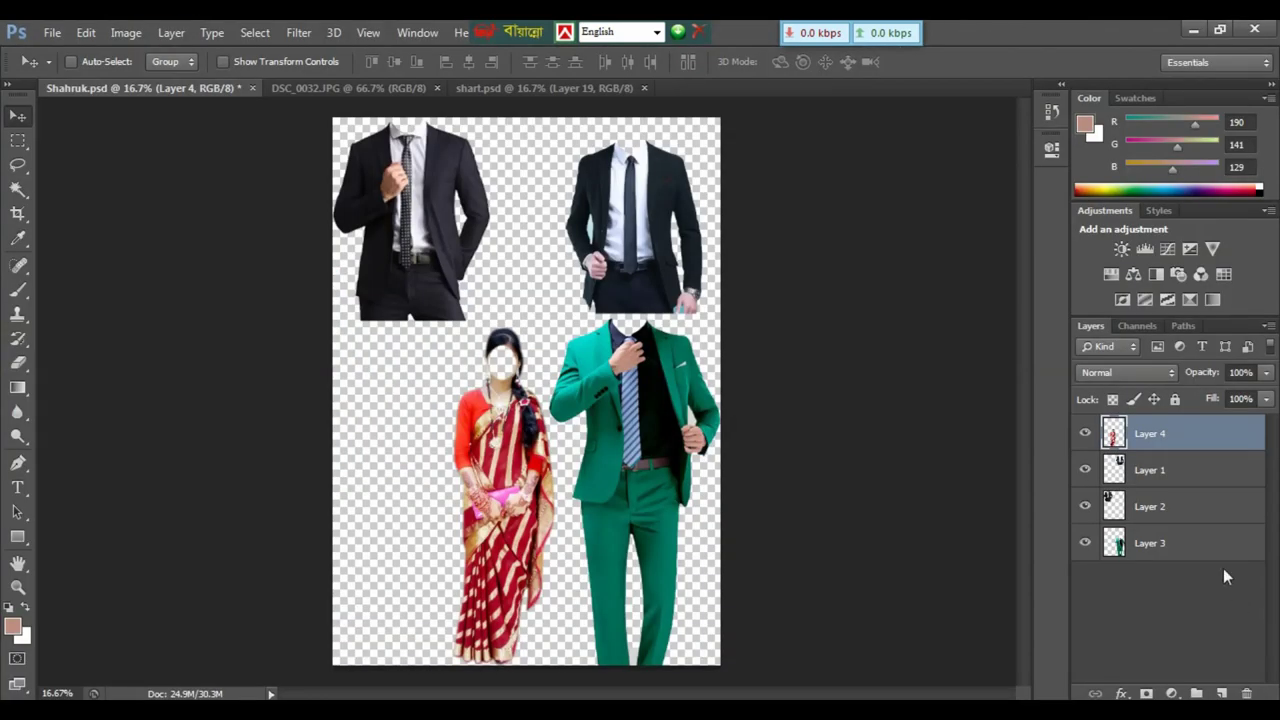
- Raise Layer 2, the black-suit cutout, above Layer 4 with Ctrl+]
left_click(1199, 519)
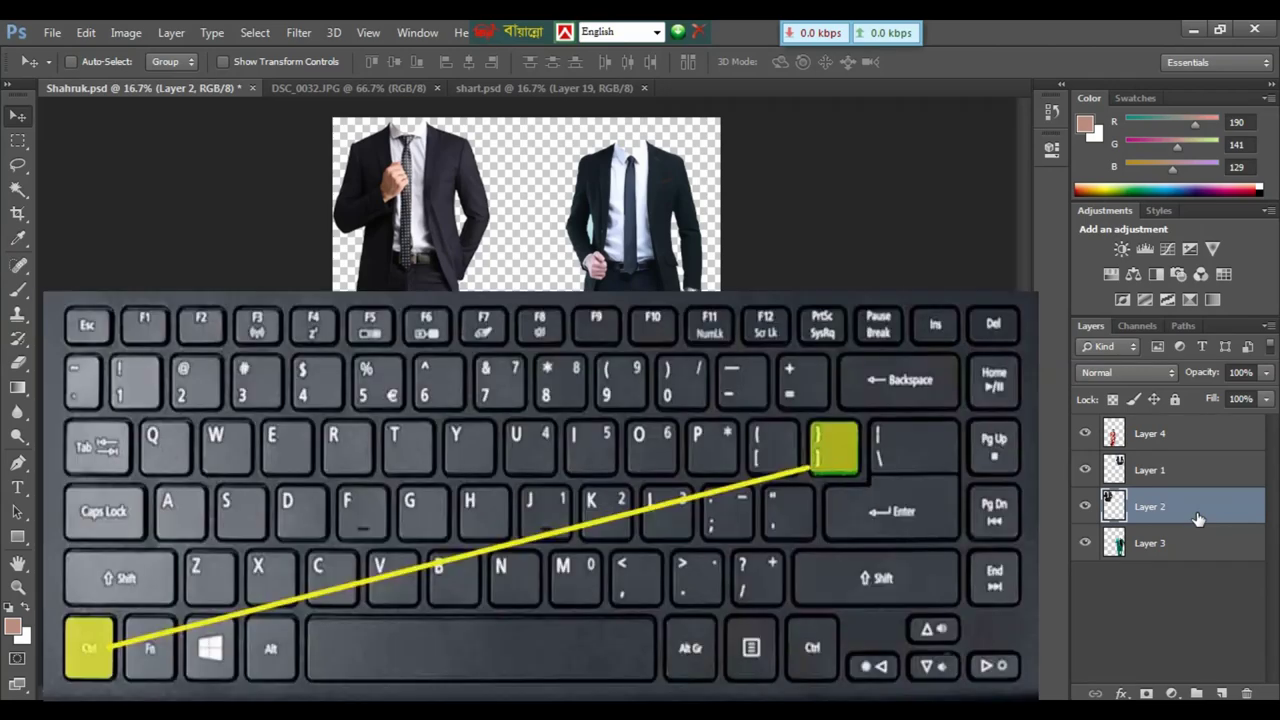
key("ctrl+bracketright")
key("ctrl+bracketright")
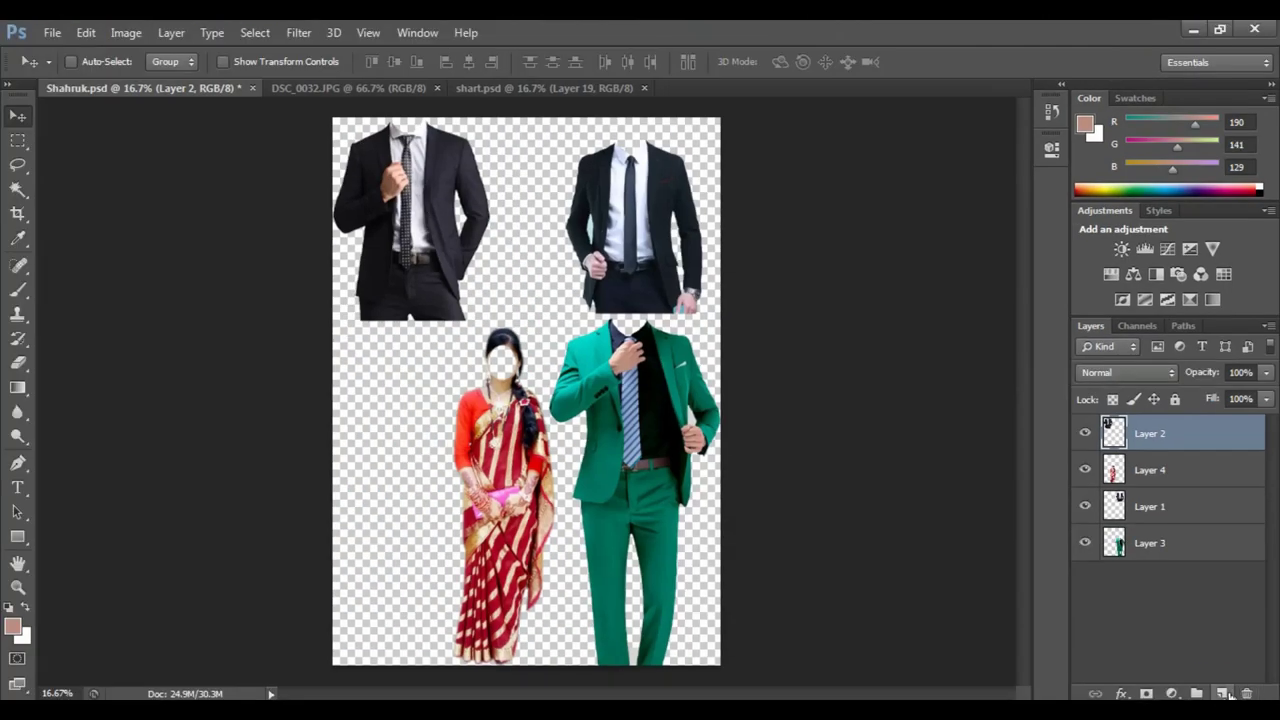
left_click(1227, 694)
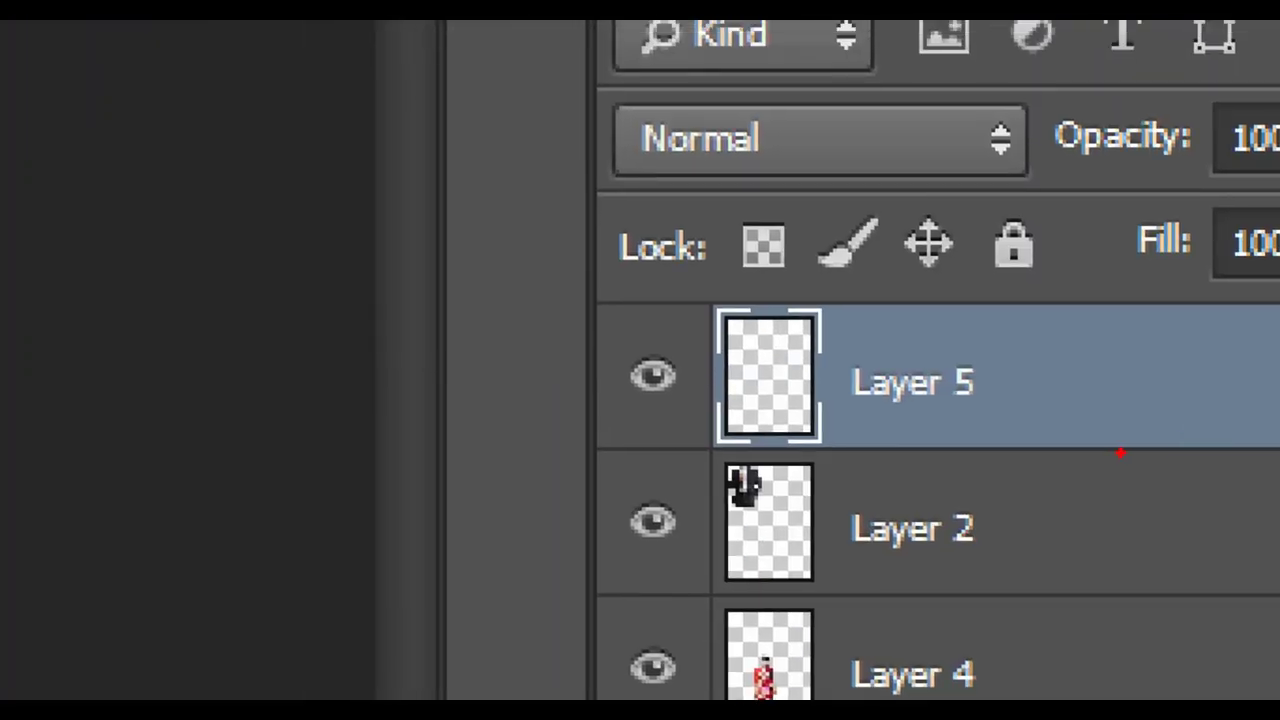
left_click(1200, 451)
left_click_drag(868, 482, 1034, 564)
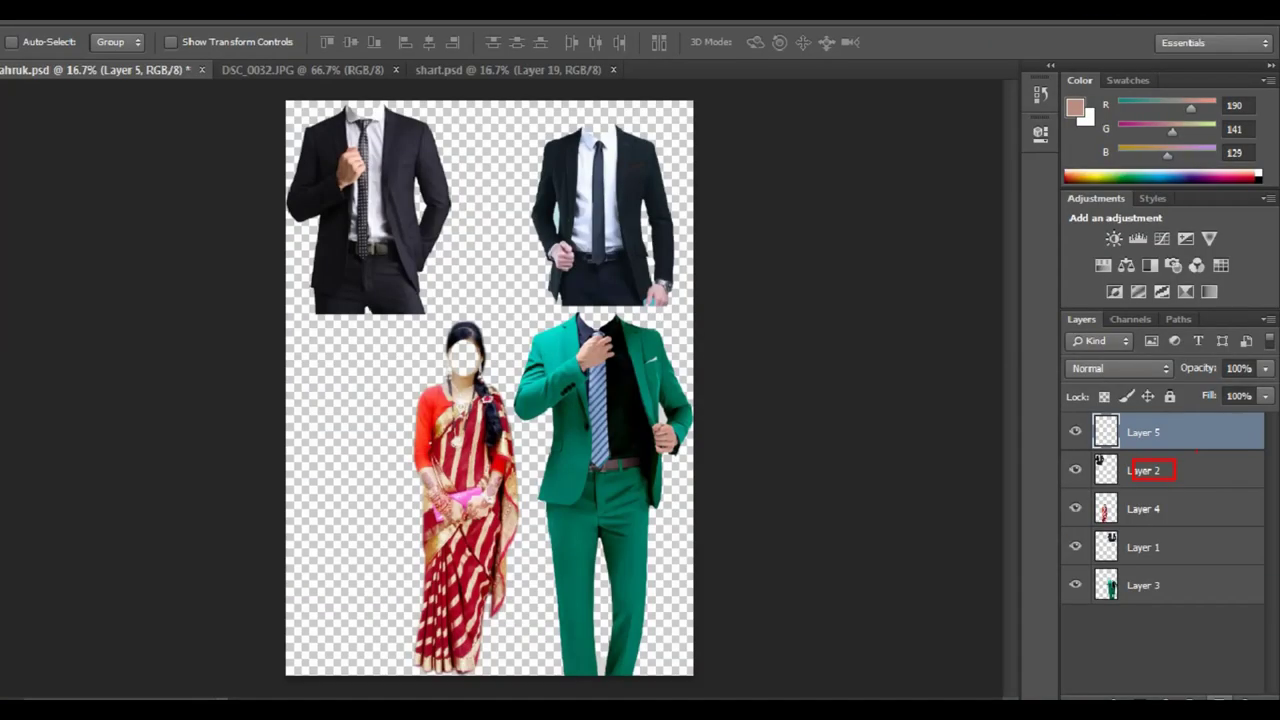
key("Delete")
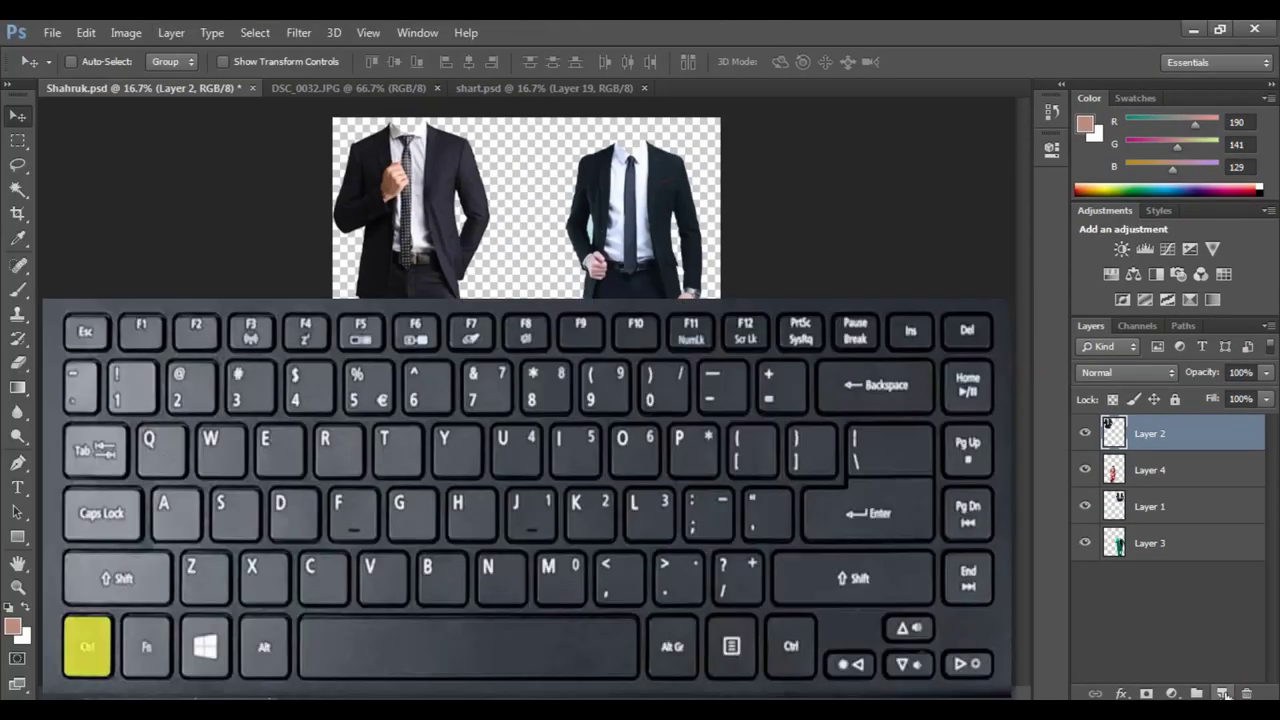
- Stamp all four visible cutouts into a merged Layer 5 with Ctrl+Shift+Alt+E
left_click(1223, 693, "ctrl")
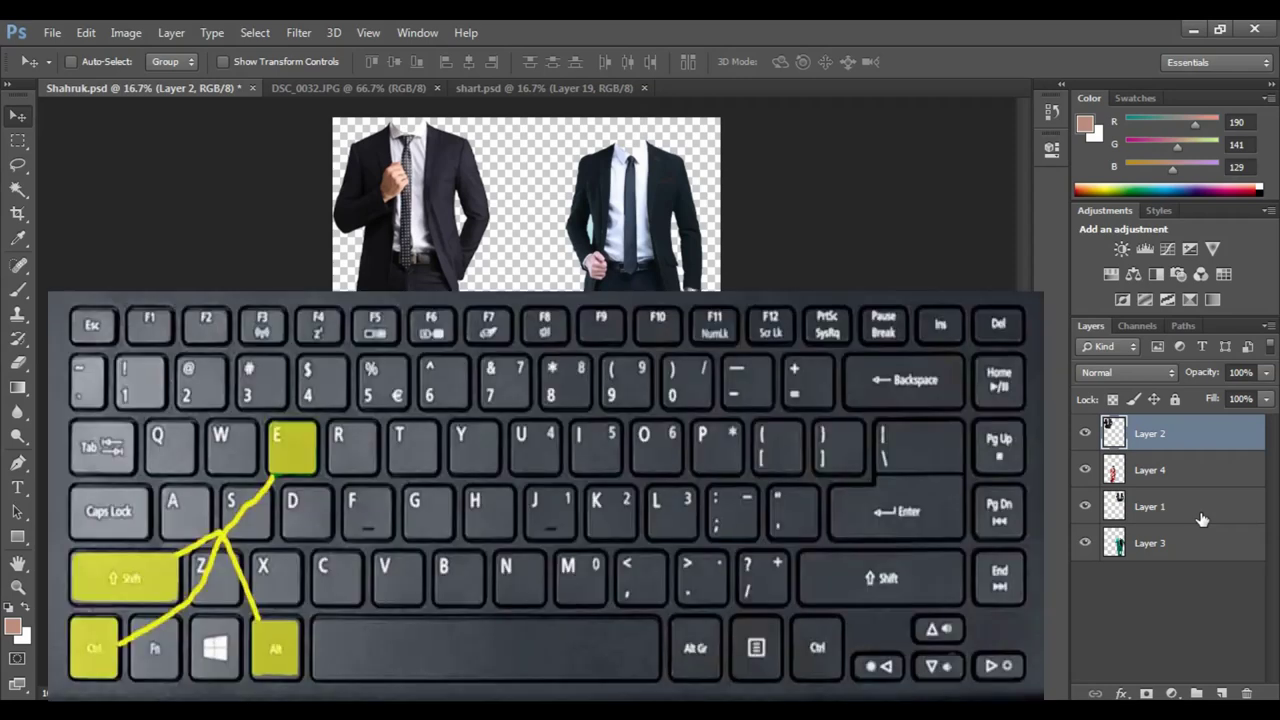
key("ctrl+shift+alt+e")
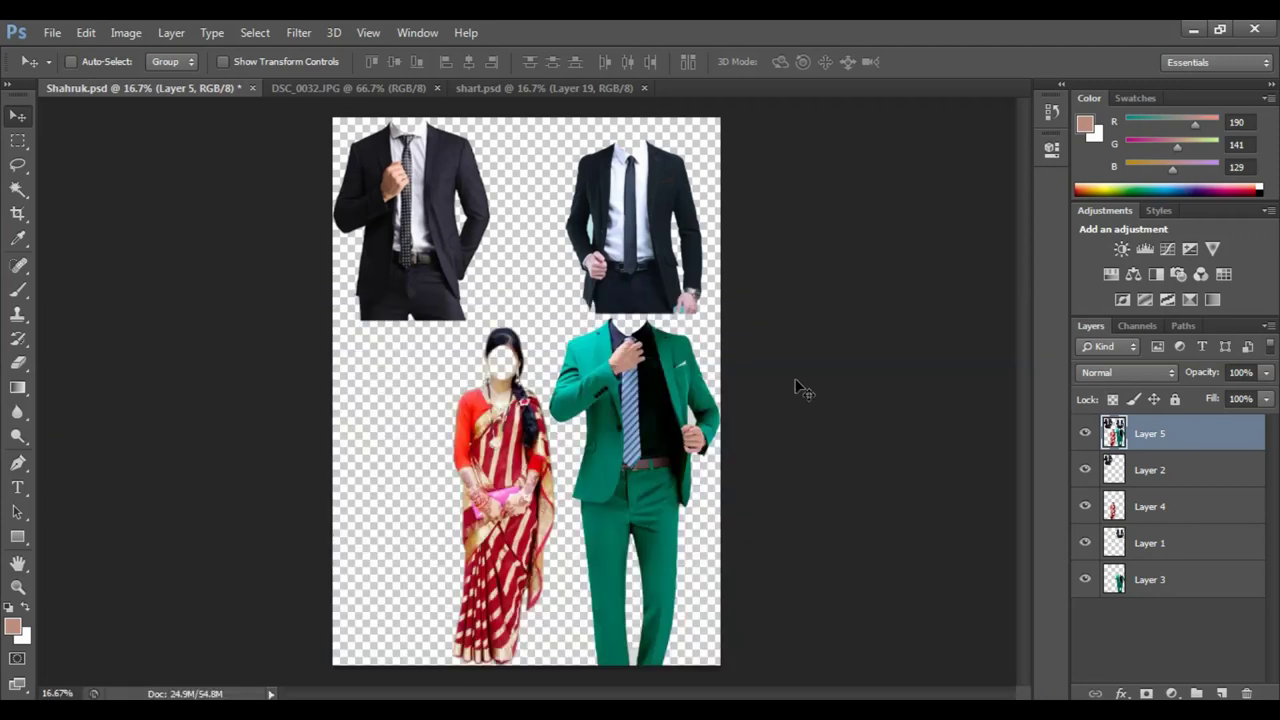
mouse_move(625, 378)
left_mouse_down()
mouse_move(655, 378)
mouse_move(688, 420)
left_mouse_up()
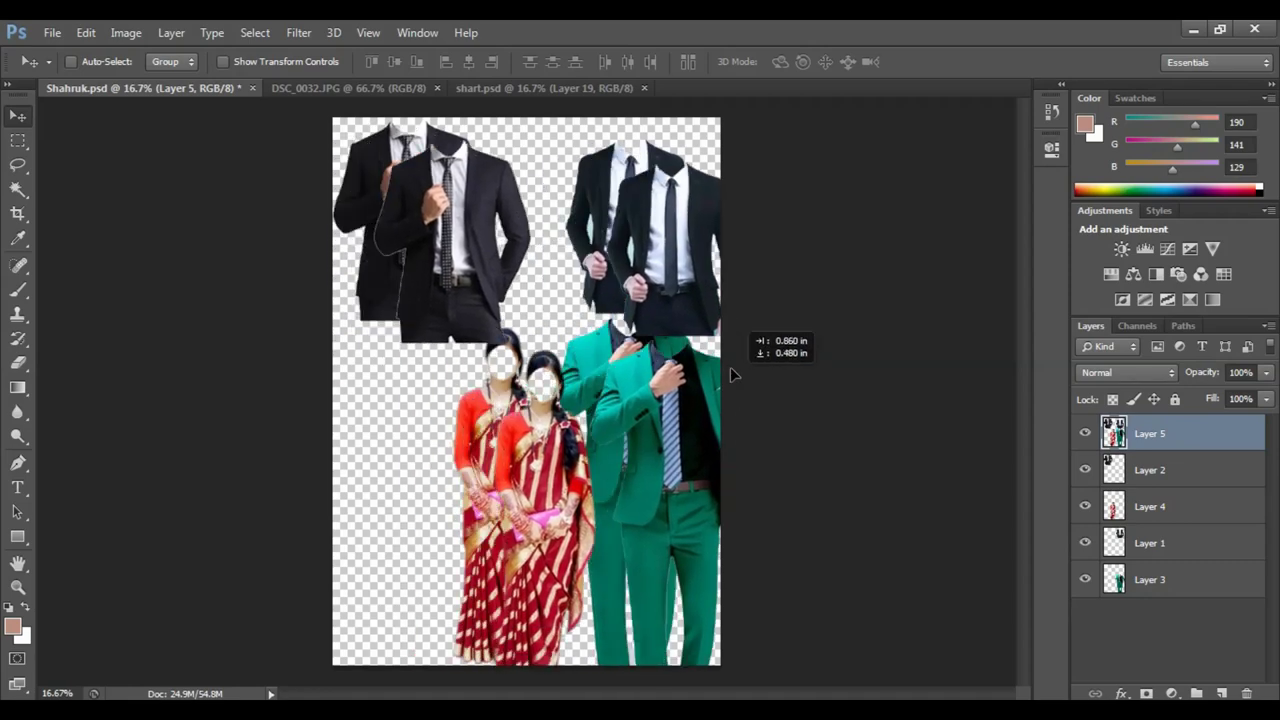
left_click_drag(730, 393, 687, 403)
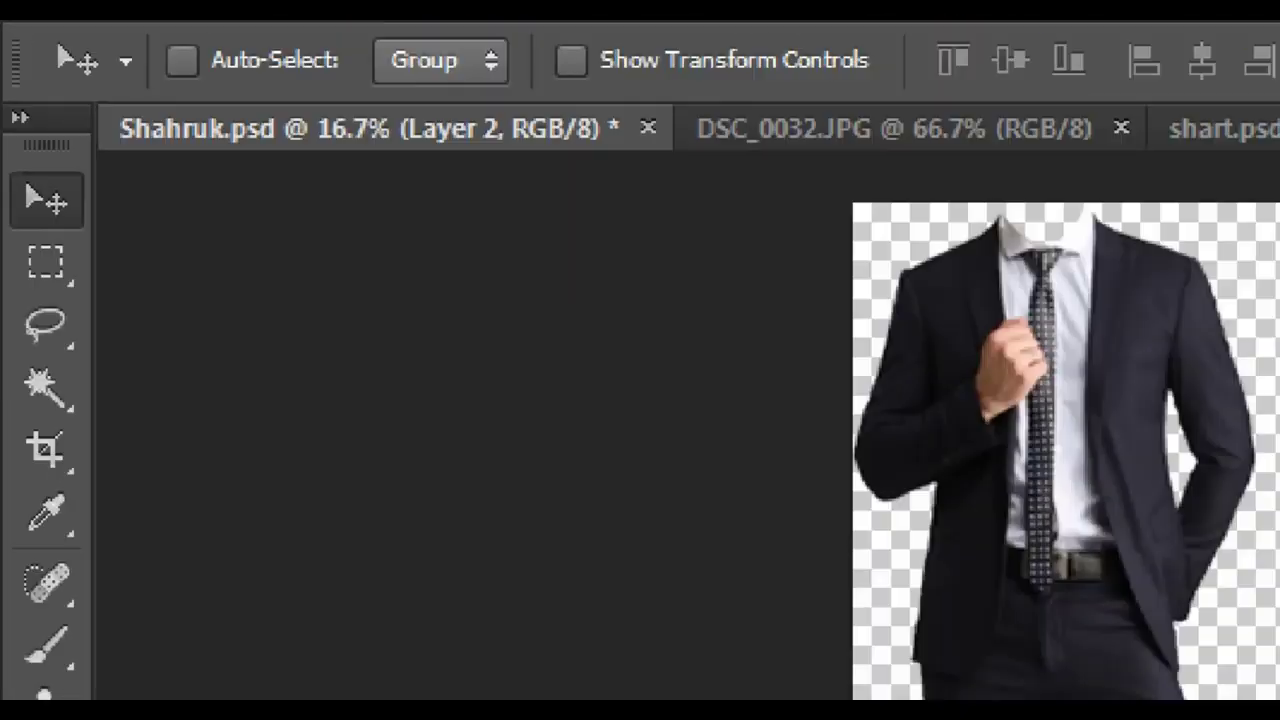
- Hide and restore all panels with Tab, then hide only the side panels with Shift+Tab
key("Tab")
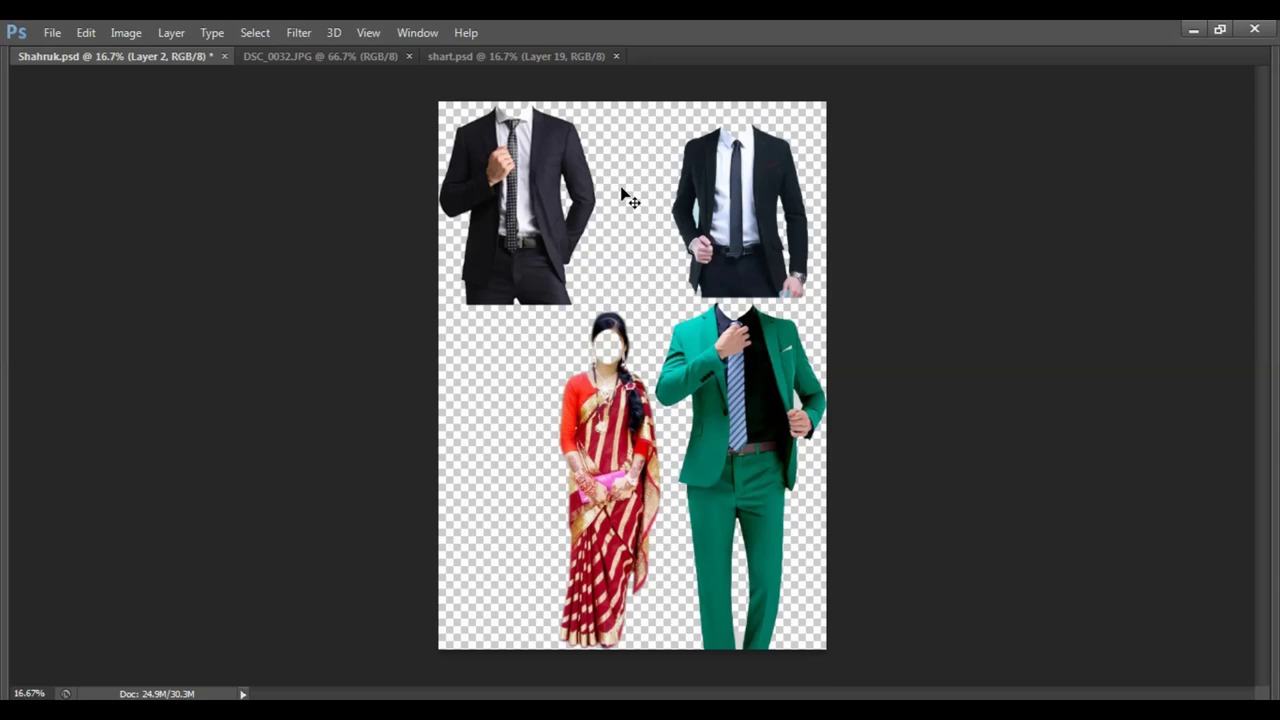
key("Tab")
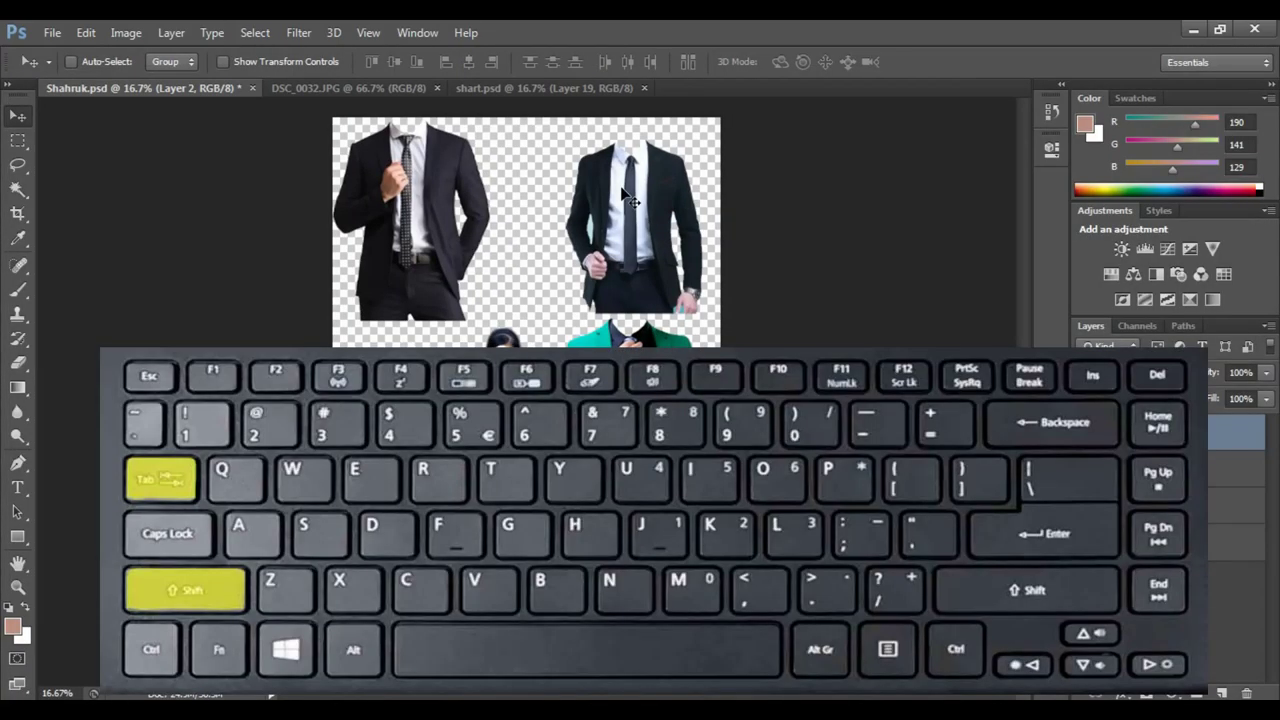
key("shift+Tab")
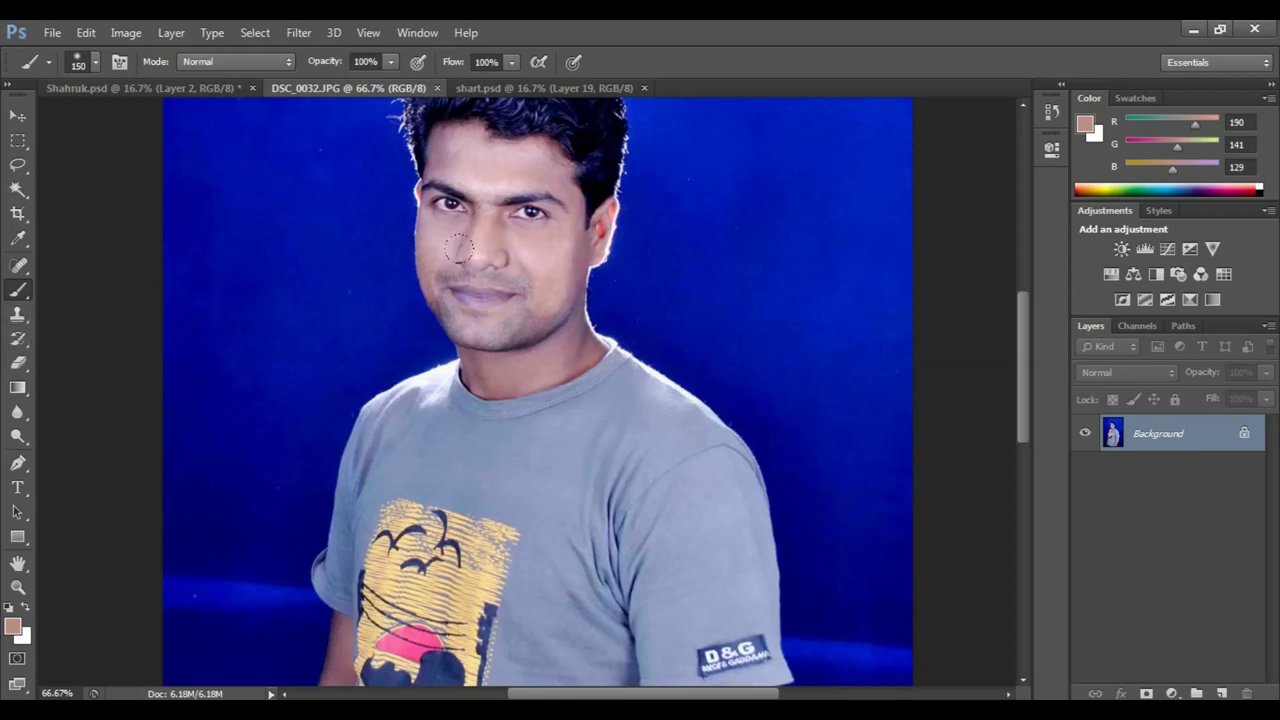
- Sample pink (244, 84, 148) from the shirt's sun and paint it on the right cheek at brush size 90
key("alt")
left_click(412, 644, "alt")
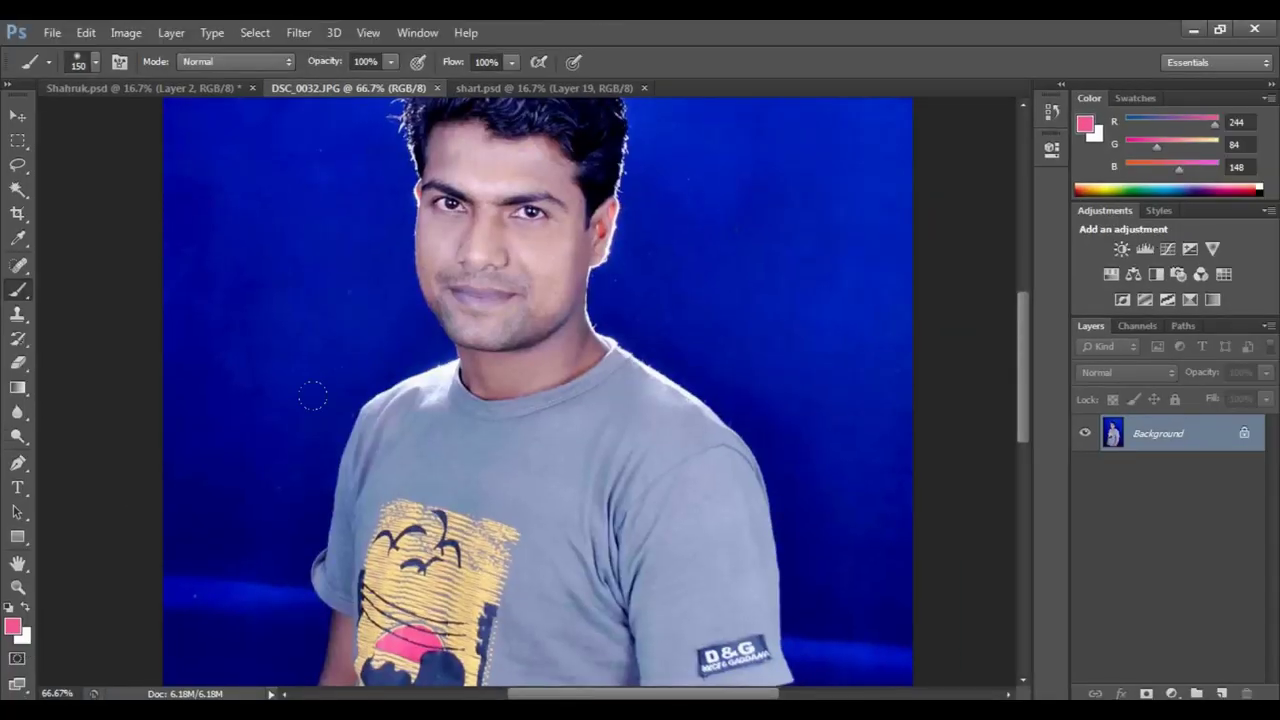
key("bracketleft")
key("bracketleft")
key("bracketleft")
mouse_move(508, 252)
left_mouse_down()
mouse_move(540, 268)
mouse_move(545, 310)
mouse_move(535, 243)
mouse_move(543, 267)
left_mouse_up()
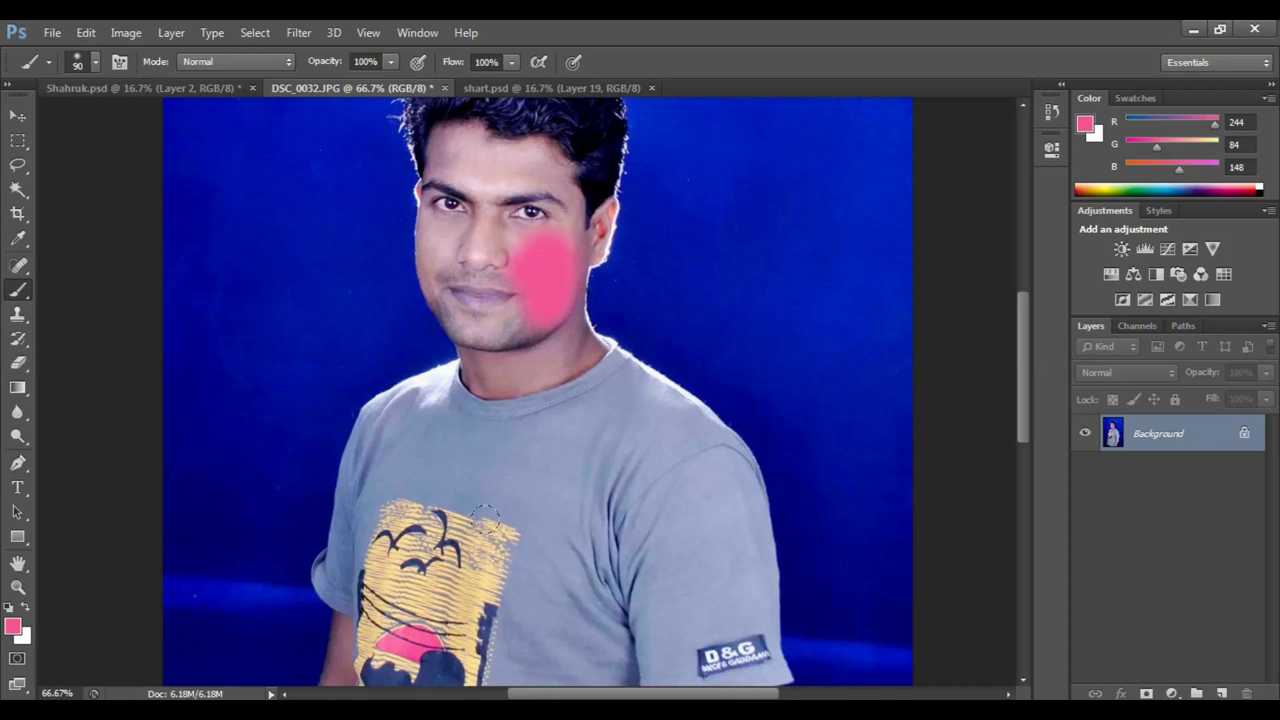
- Paint beige from the shirt graphic over the left cheek and nose, then select the Akkas Editing text
left_click(468, 589, "alt")
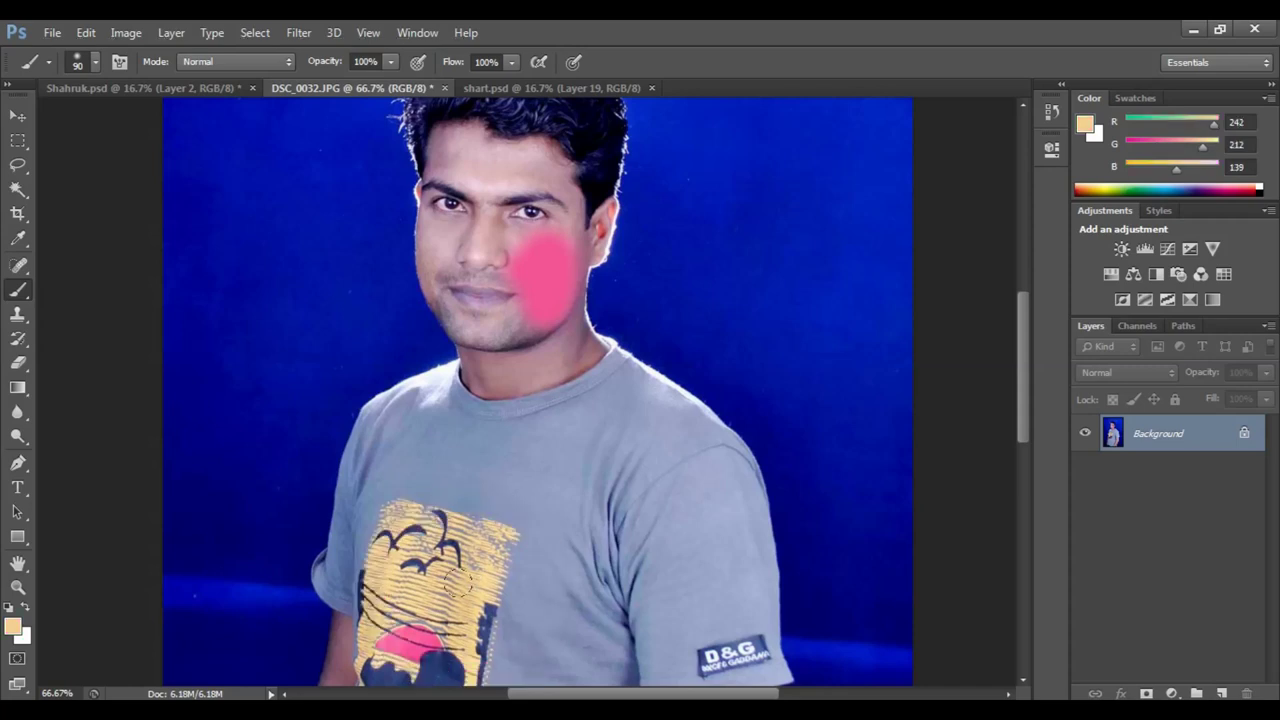
left_click(439, 246)
left_click_drag(439, 246, 474, 199)
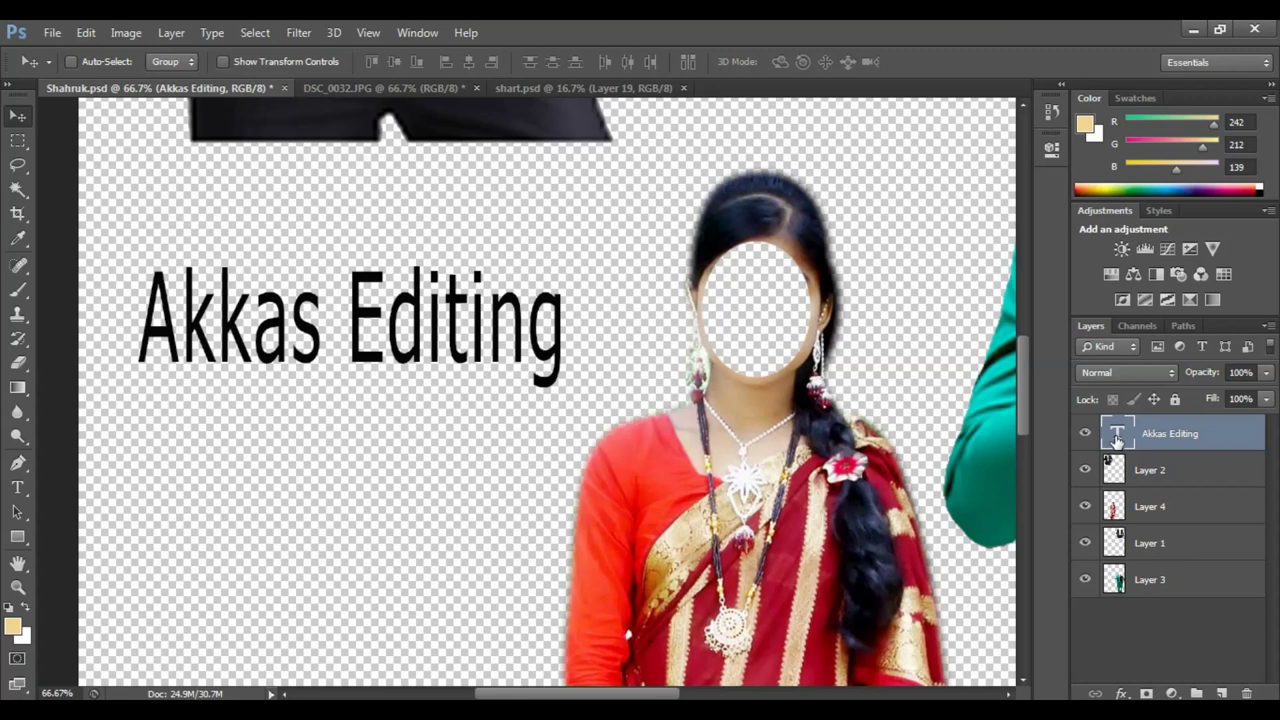
double_click(1117, 437)
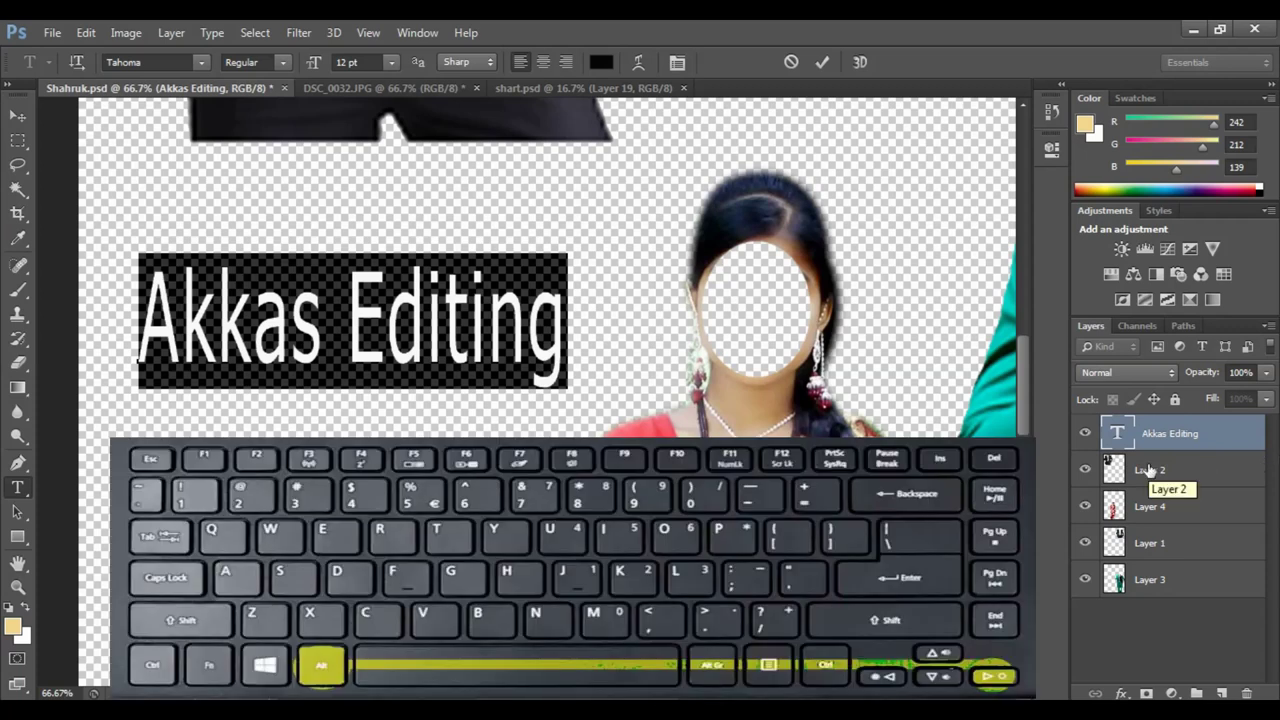
- Widen then tighten the Akkas Editing tracking with Alt+arrow keys, then select Layer 2
key("alt+Right")
key("alt+Right")
key("alt+Right")
key("alt+Right")
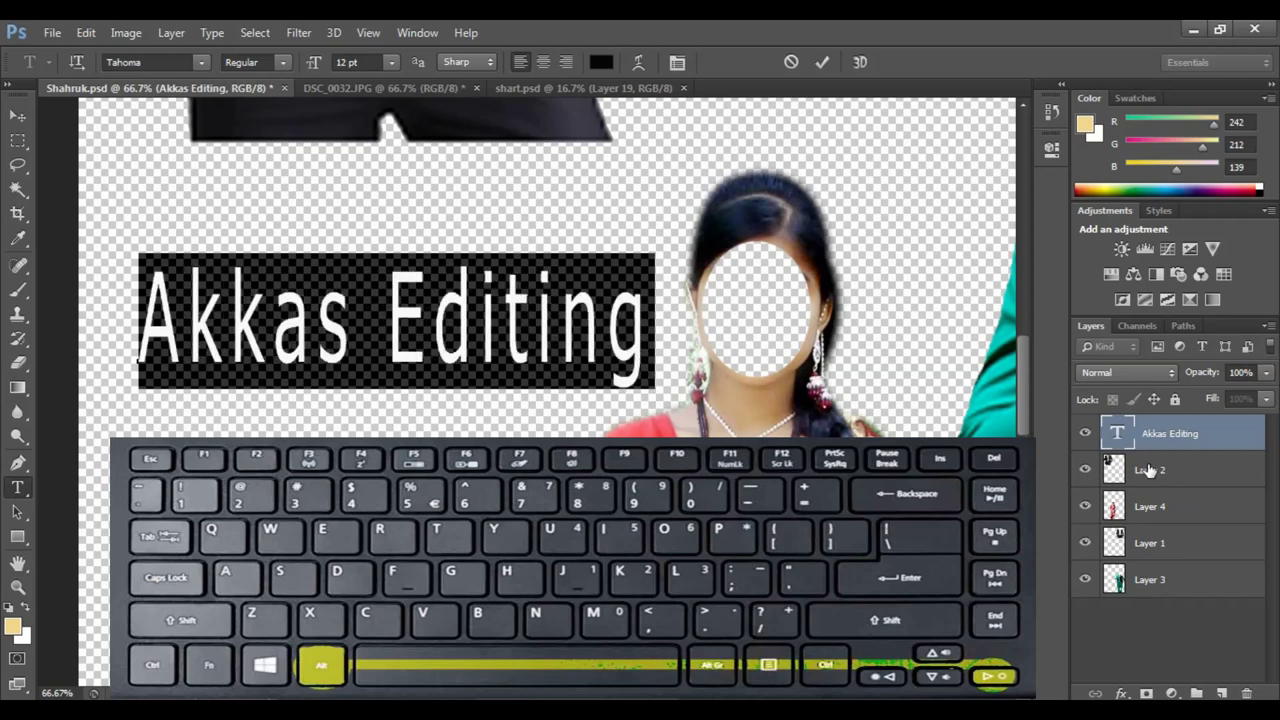
key("alt+Right")
key("alt+Right")
key("alt+Right")
key("alt+Right")
key("alt+Right")
key("alt+Right")
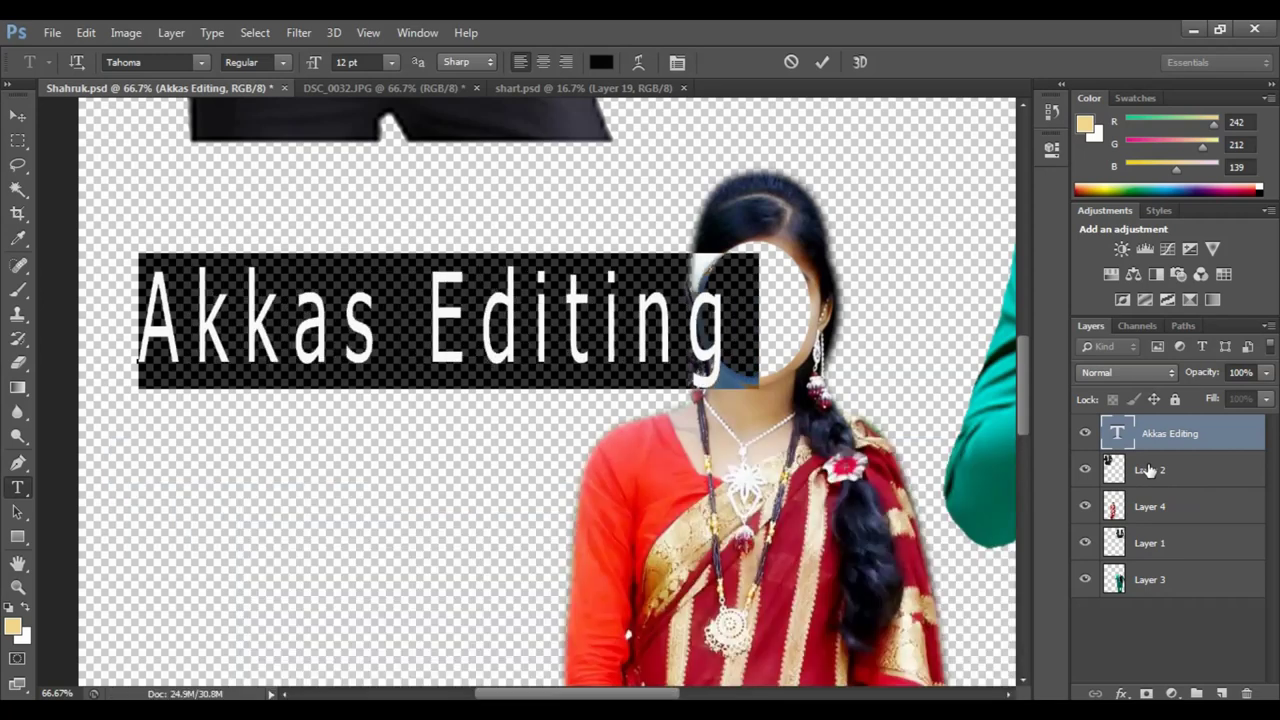
key("alt+Right")
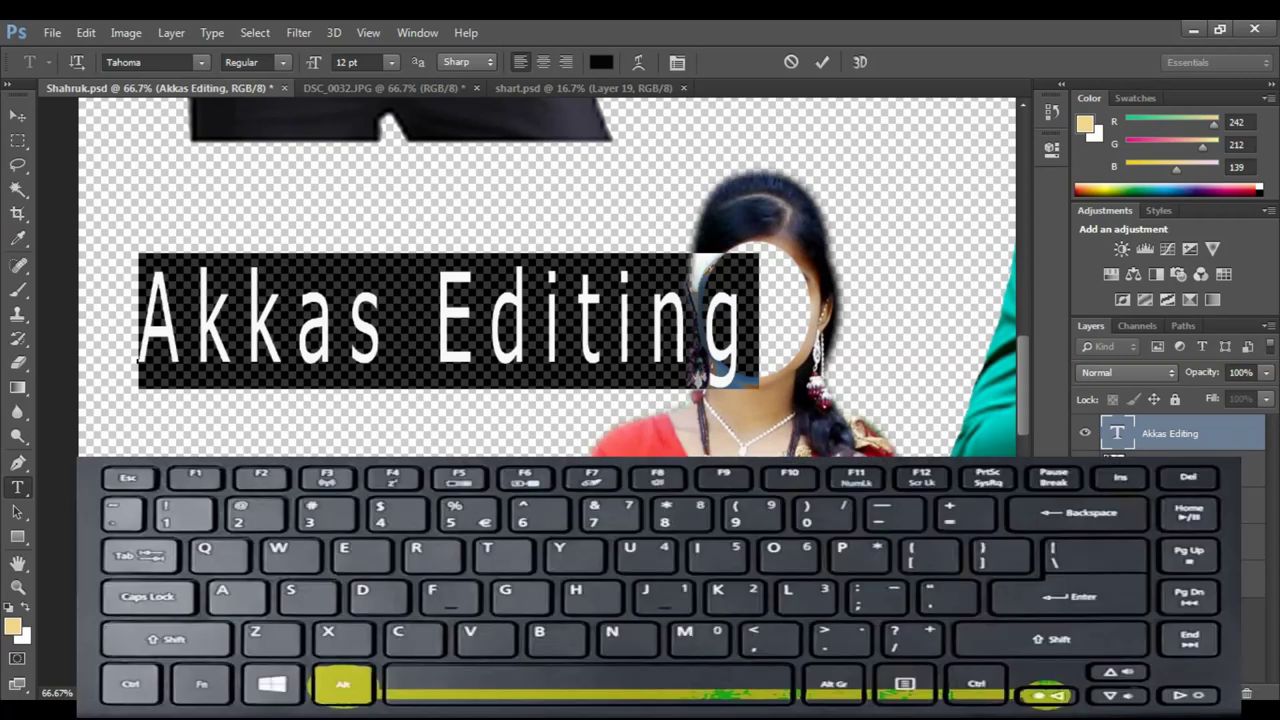
key("alt+Left")
key("alt+Left")
key("alt+Left")
key("alt+Left")
key("alt+Left")
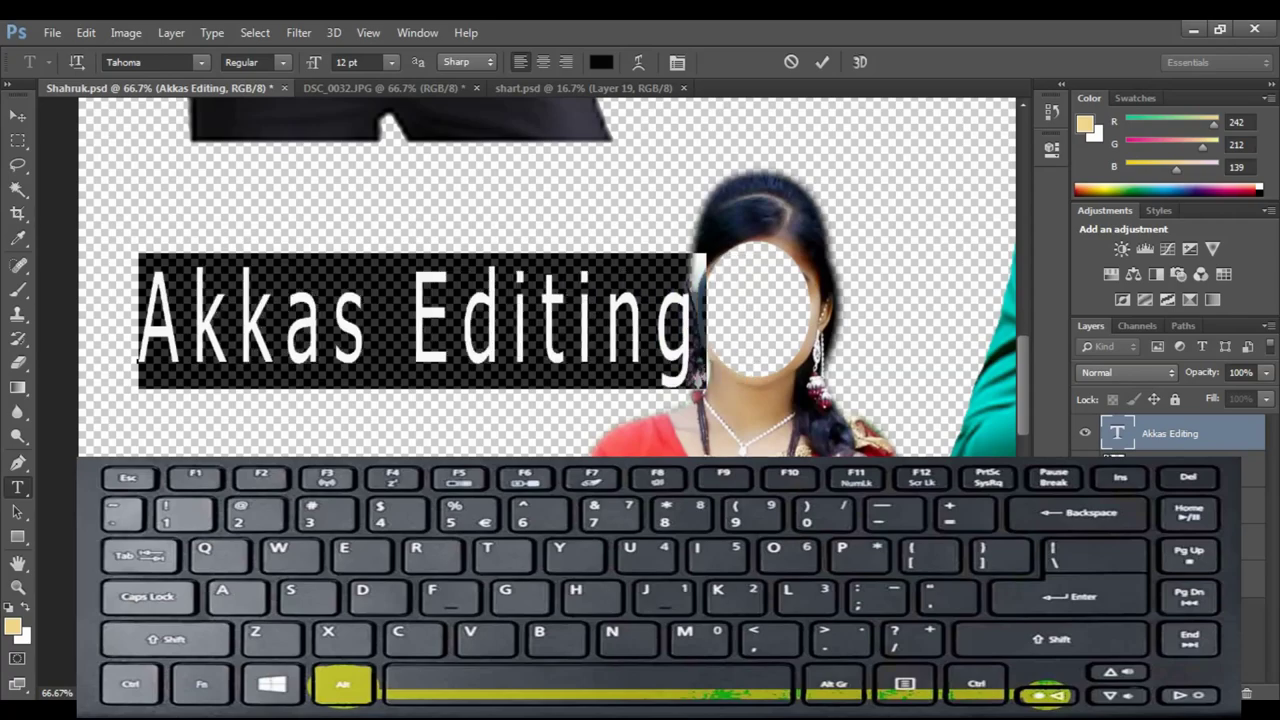
key("alt+Left")
key("alt+Left")
key("alt+Left")
key("alt+Left")
key("alt+Left")
key("alt+Left")
key("alt+Left")
key("alt+Left")
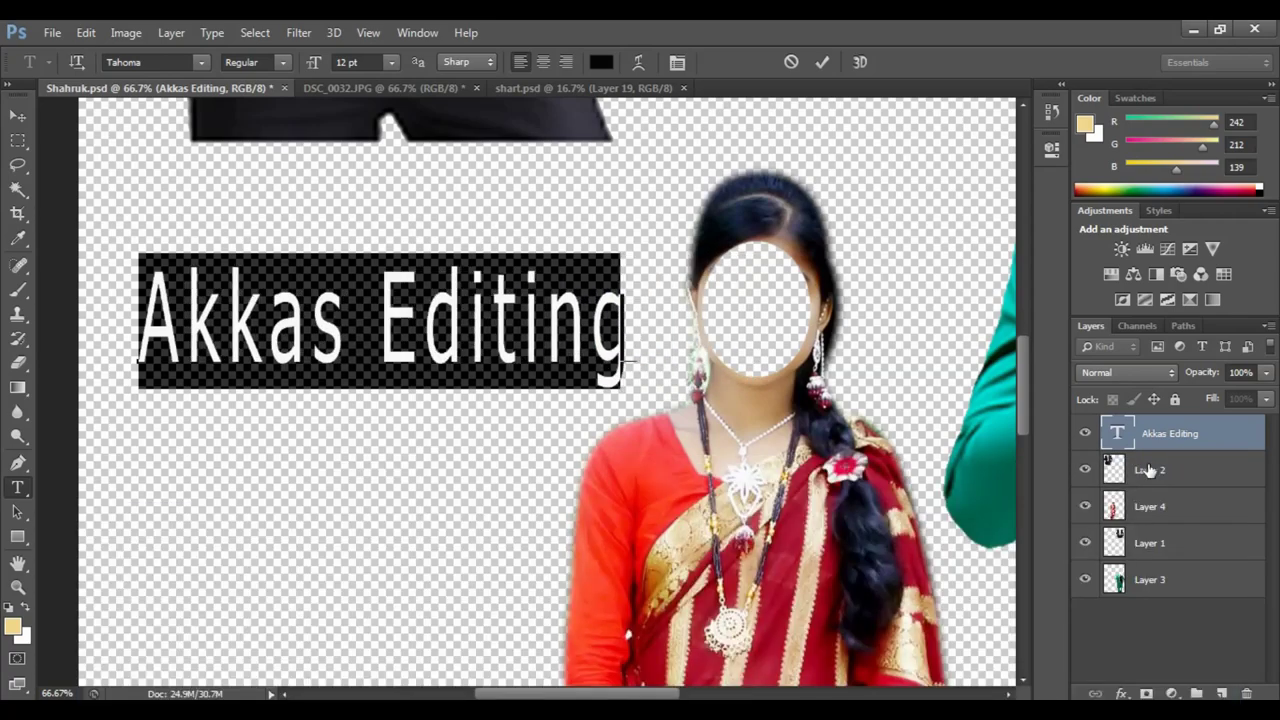
key("alt+Left")
key("alt+Left")
left_click(1148, 470)
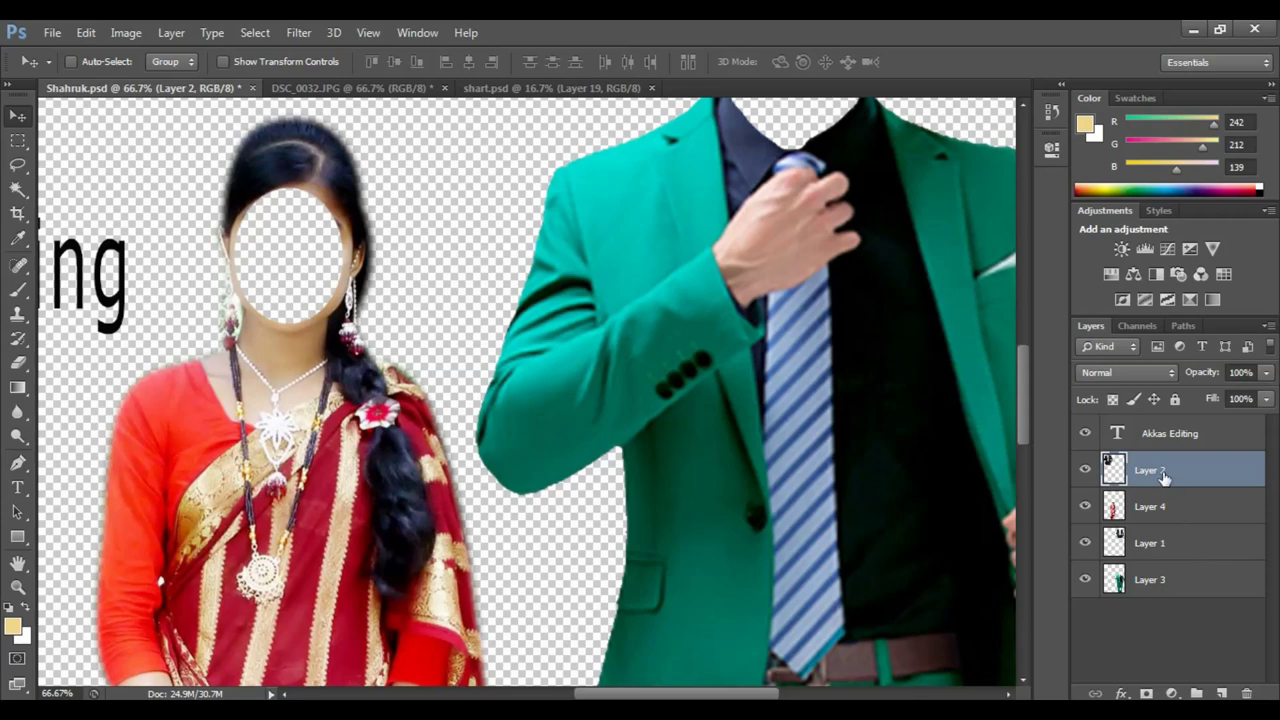
- Drag the black-suit figure down onto the green-suit figure, zooming out and back in
key("ctrl+minus")
key("ctrl+minus")
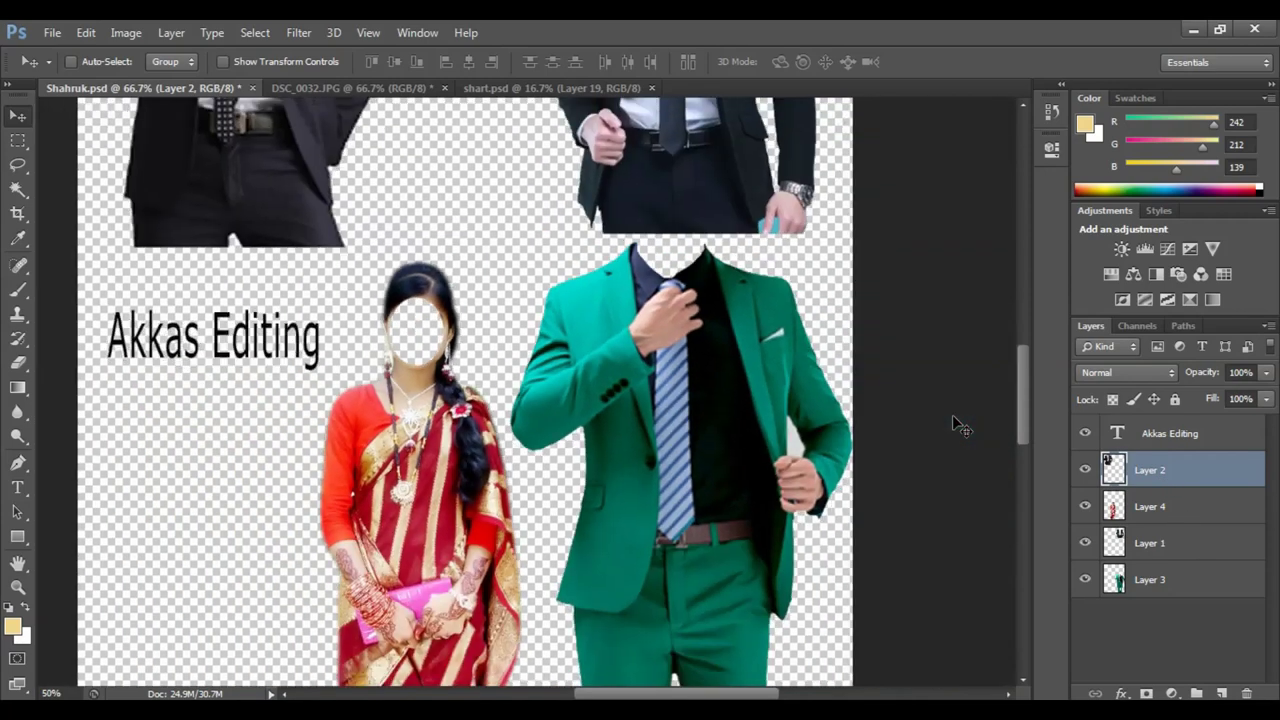
left_click_drag(712, 185, 772, 330)
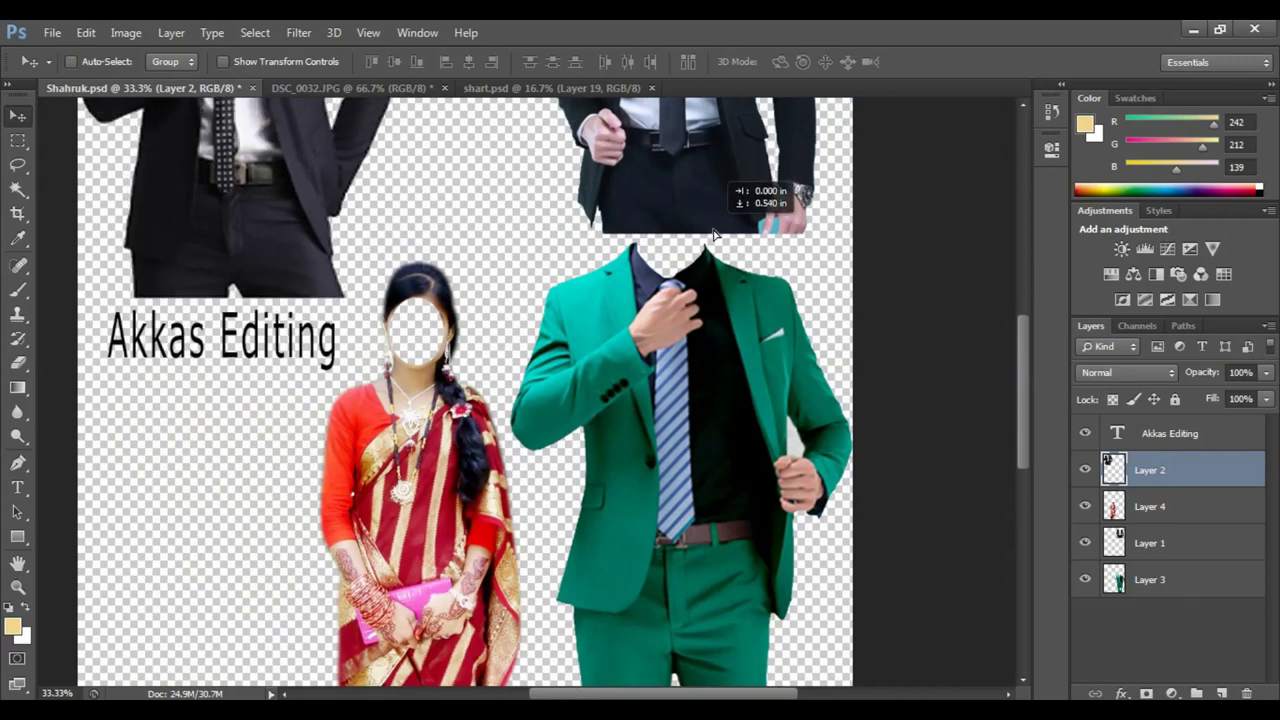
left_click_drag(355, 252, 640, 422)
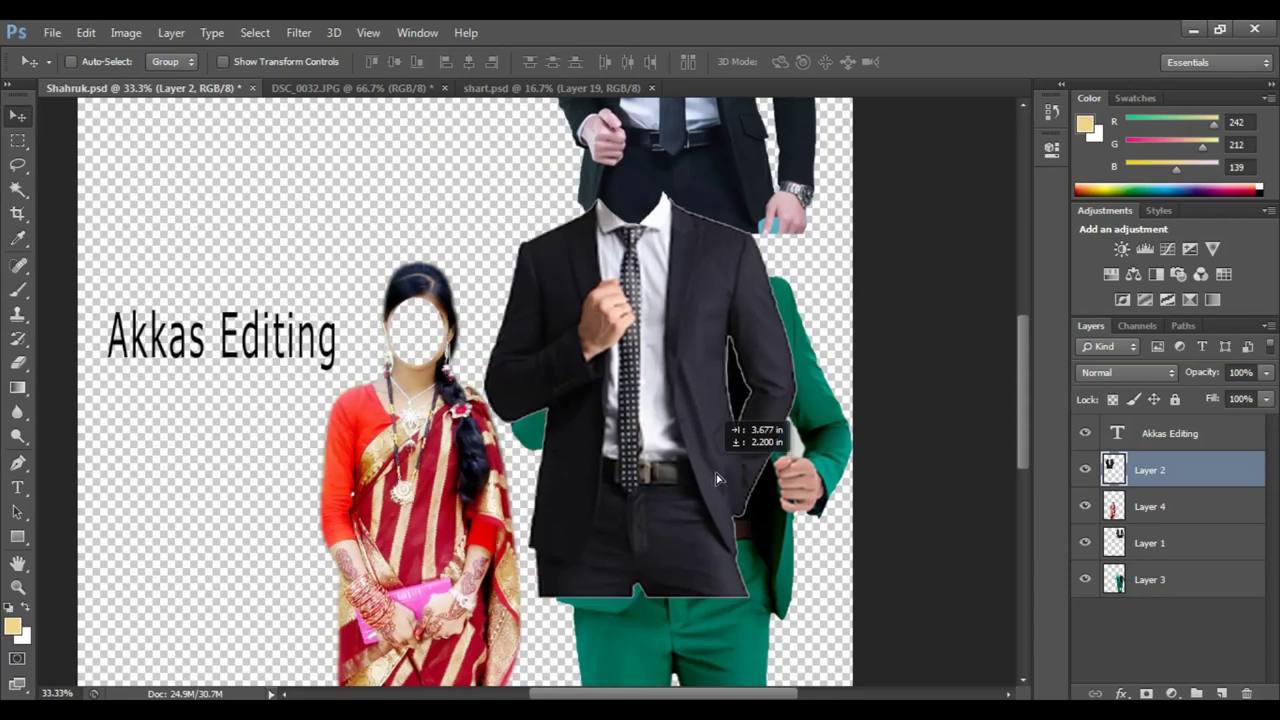
left_click_drag(640, 422, 726, 487)
key("ctrl+plus")
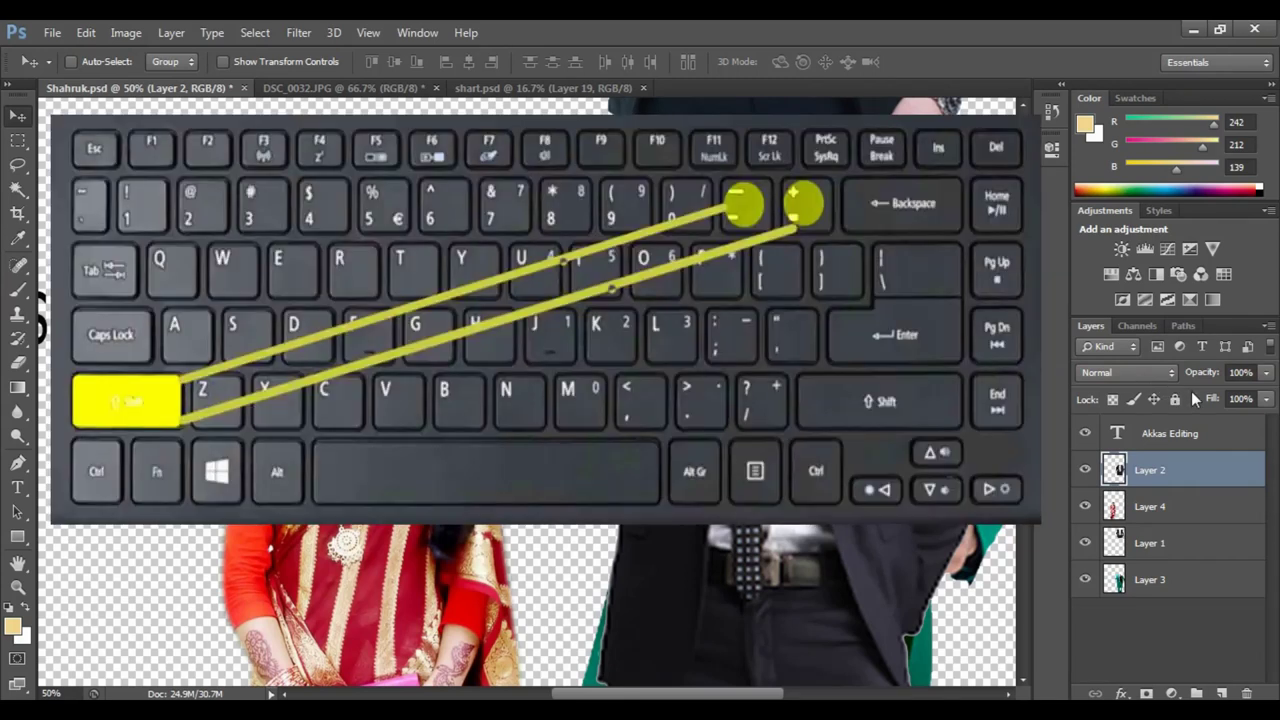
- Cycle Layer 2's blend mode through Dissolve, Multiply, Lighten, Screen and Overlay to Hard Light
key("shift+plus")
key("shift+plus")
key("shift+plus")
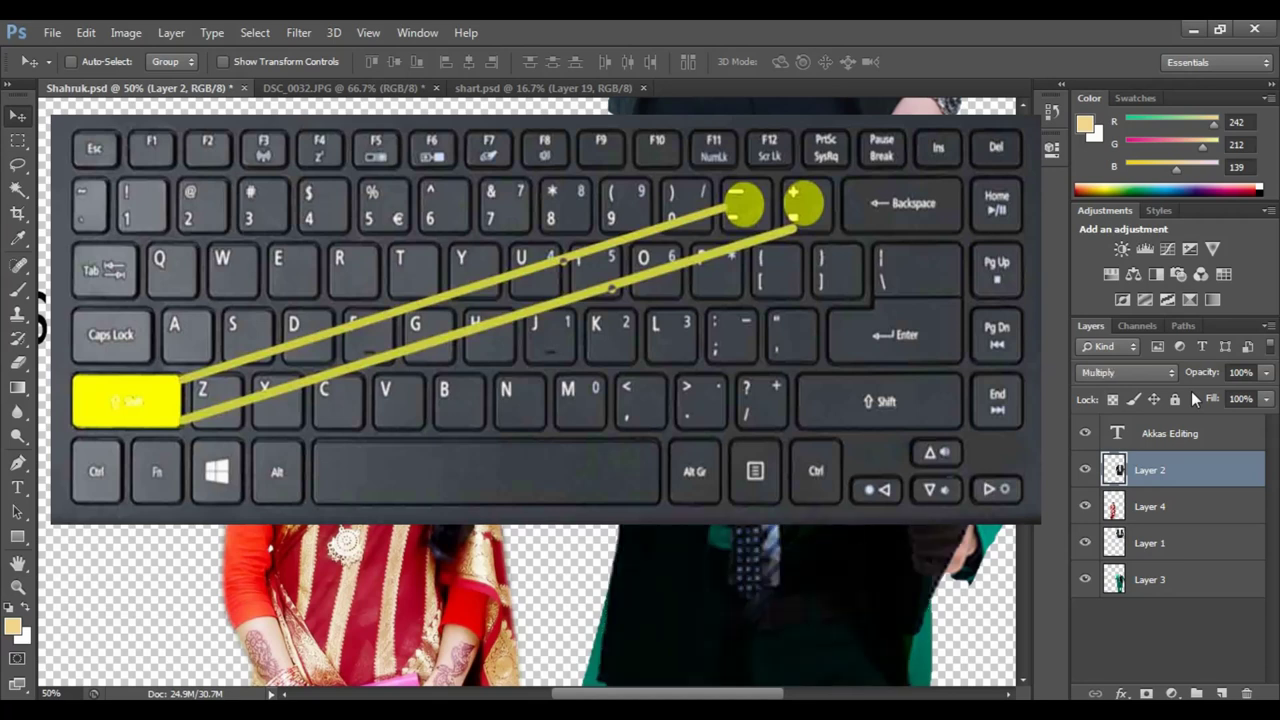
key("shift+plus")
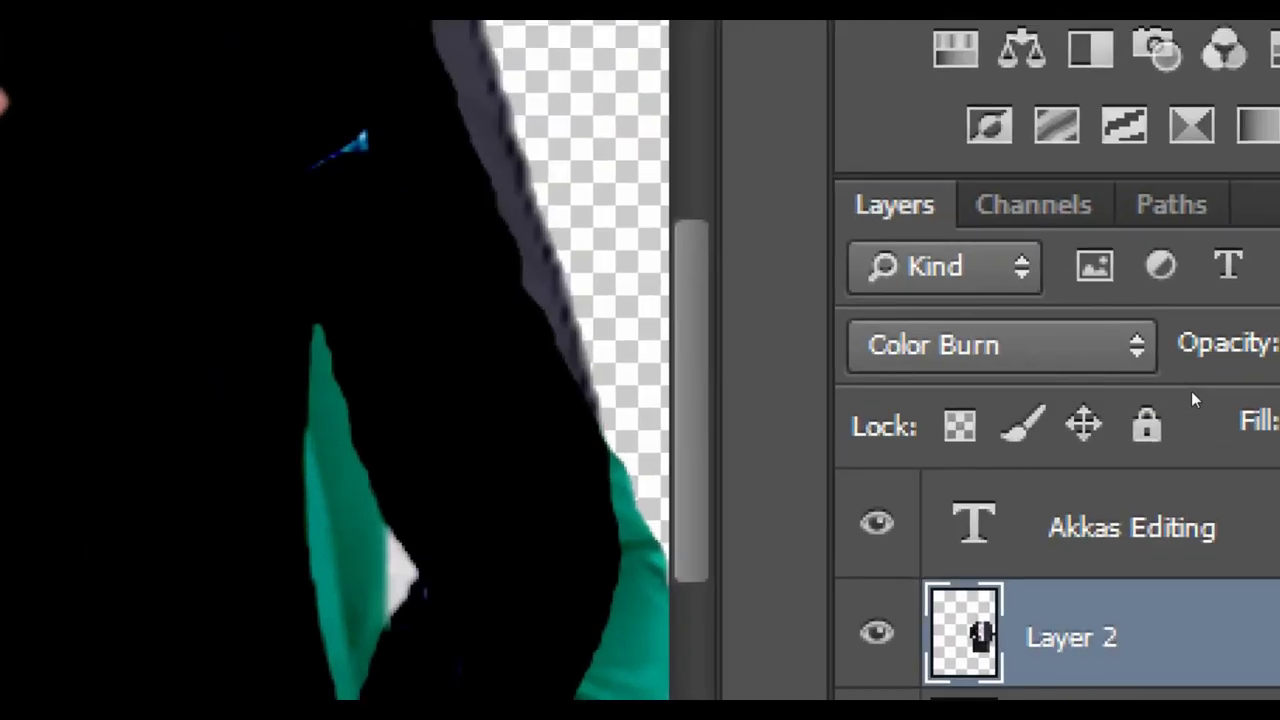
key("shift+plus")
key("shift+plus")
key("shift+plus")
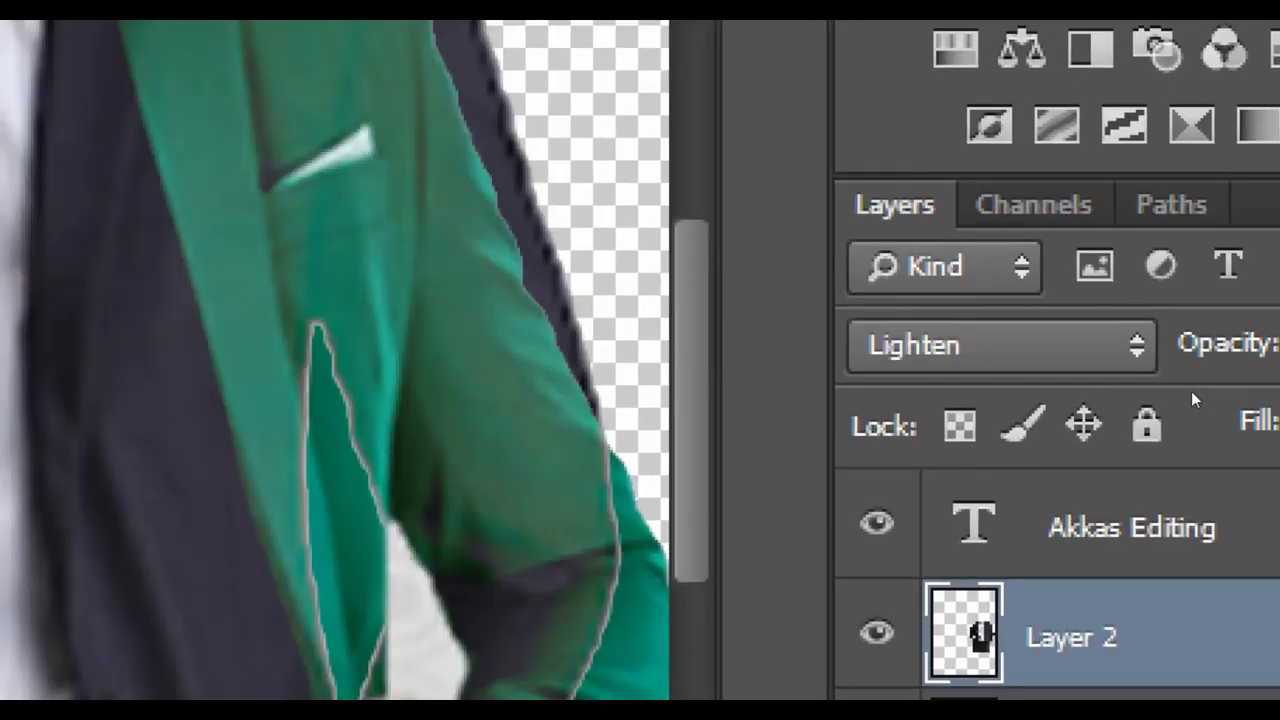
key("shift+plus")
key("shift+plus")
key("shift+plus")
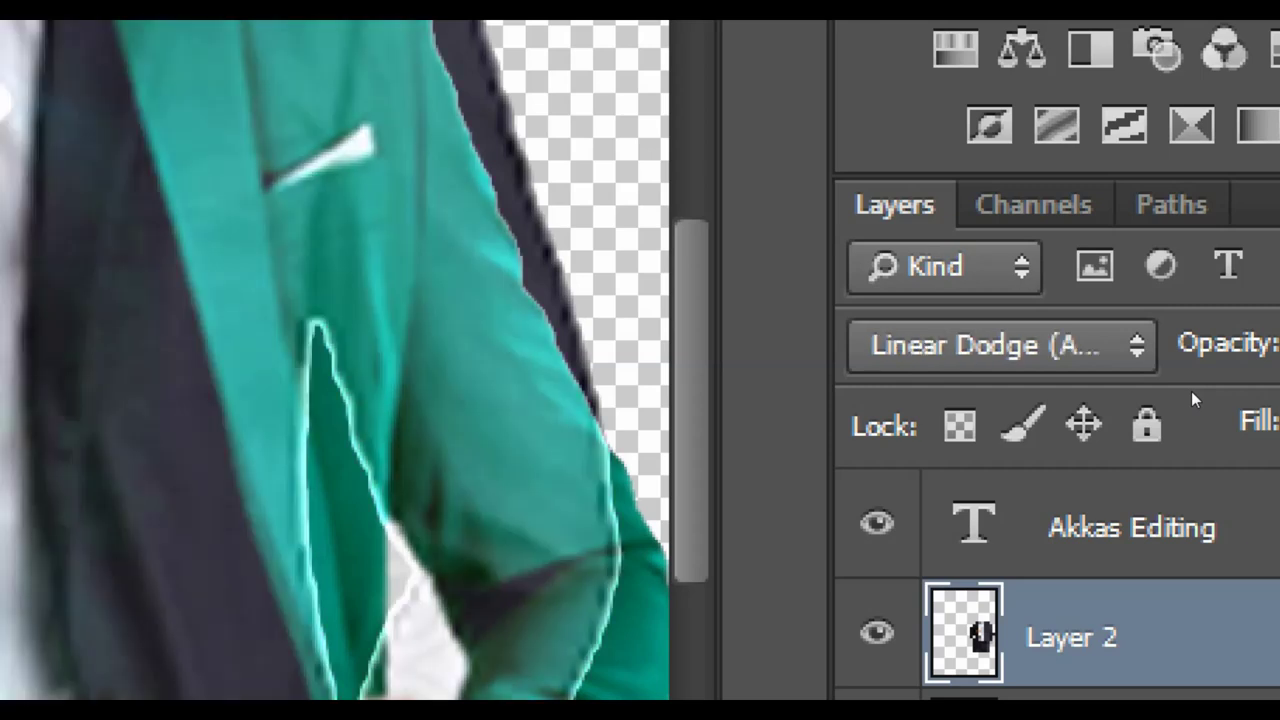
key("shift+plus")
key("shift+plus")
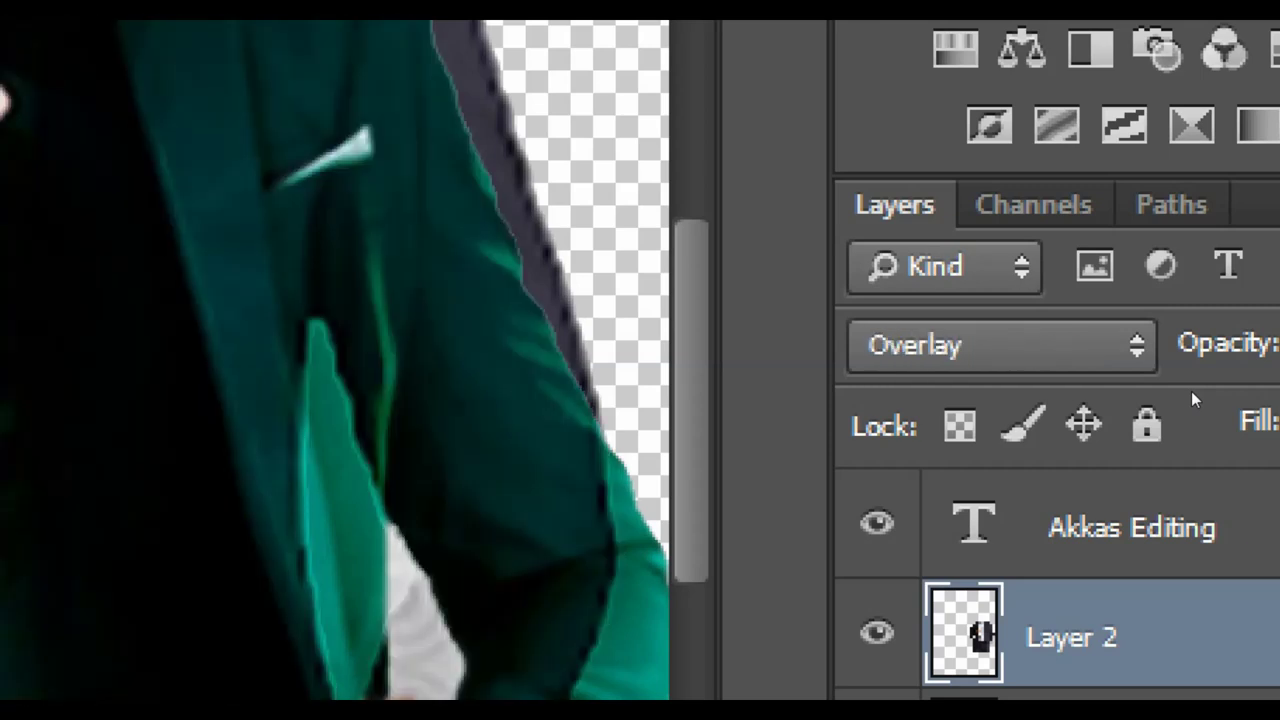
key("shift+plus")
key("shift+plus")
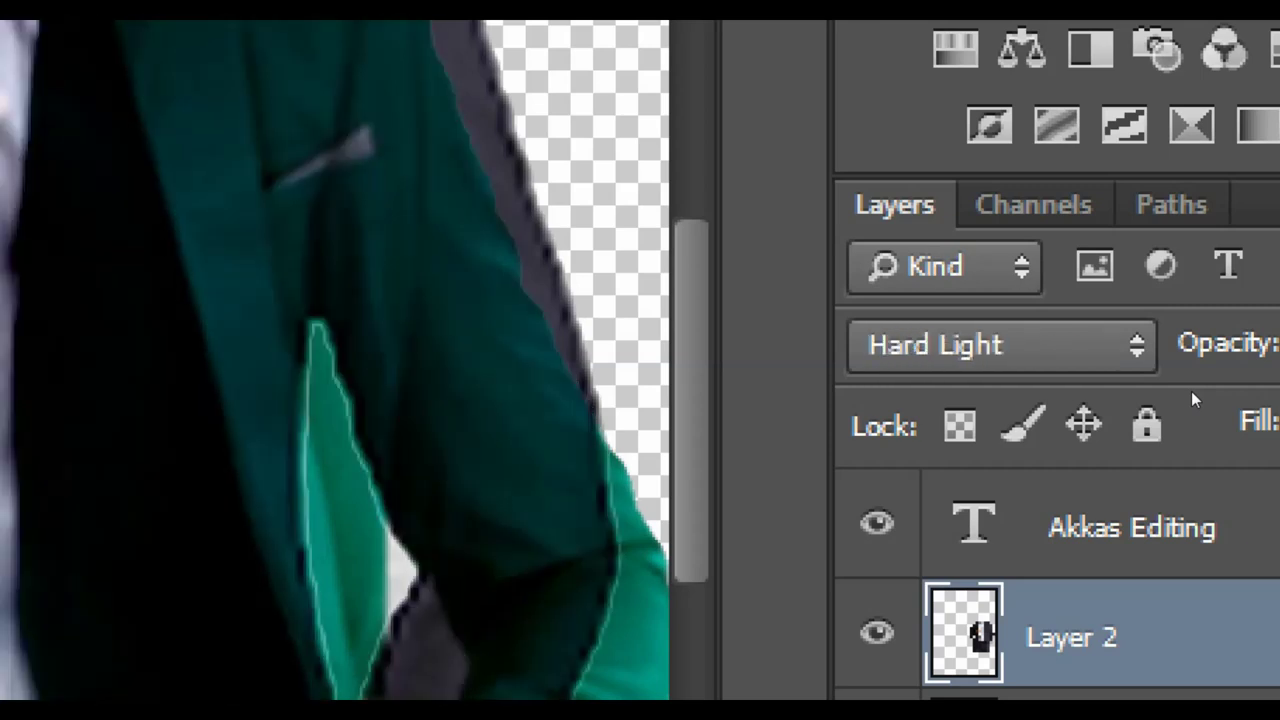
key("shift+plus")
key("shift+plus")
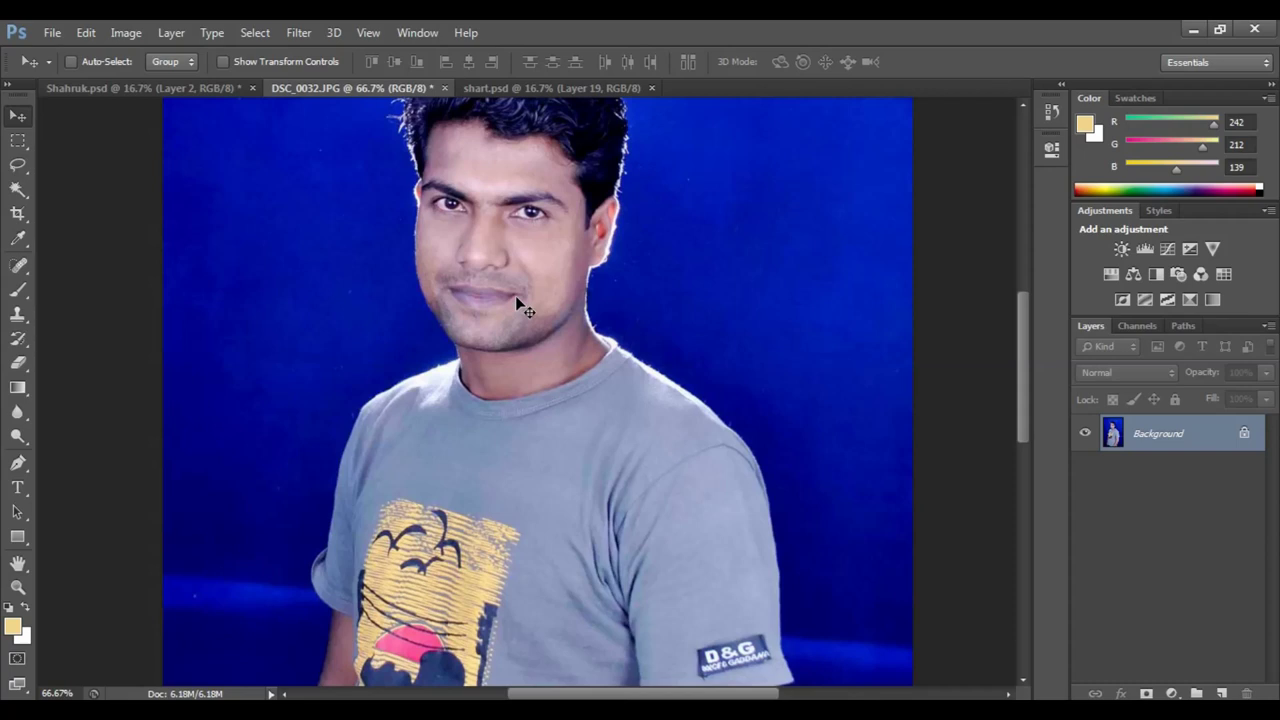
- Select the Brush tool and show its preset picker, currently 93 px at 19% hardness
left_click(23, 290)
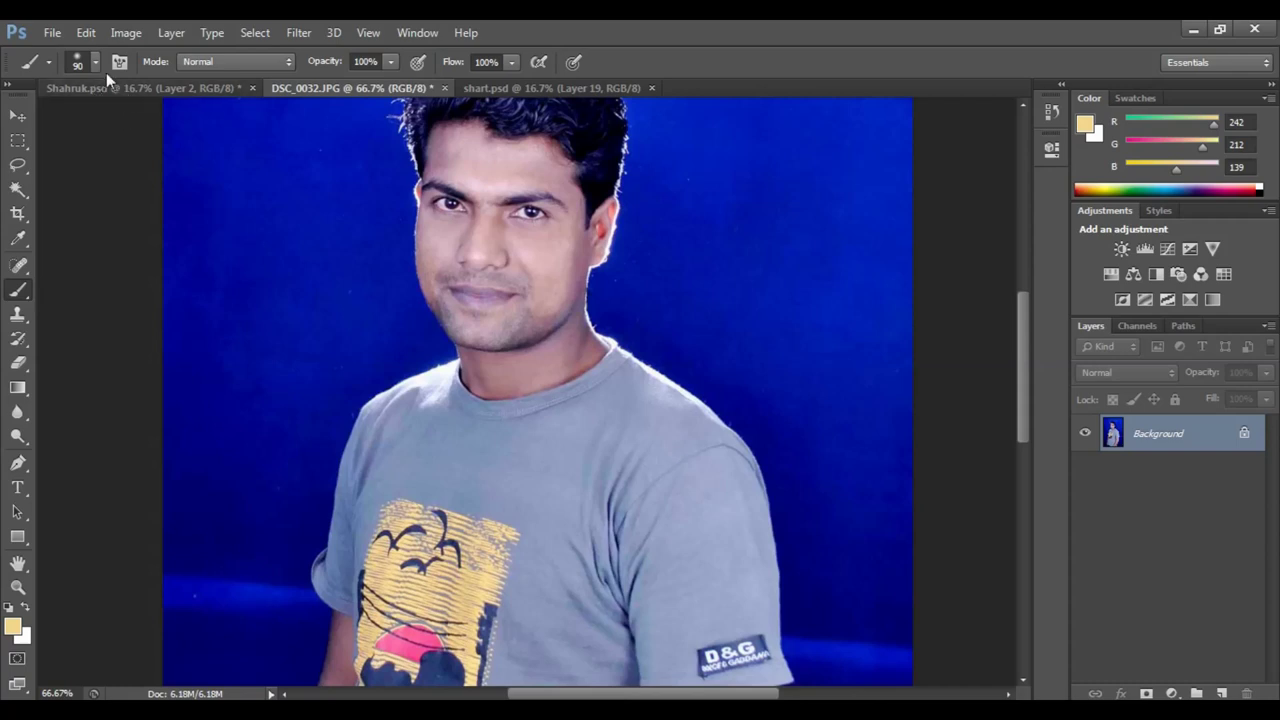
left_click(96, 62)
- Enlarge the brush to 441 px and drag its hardness toward 0% with Alt+right-drag and ]
key("alt")
right_click(655, 318, "alt")
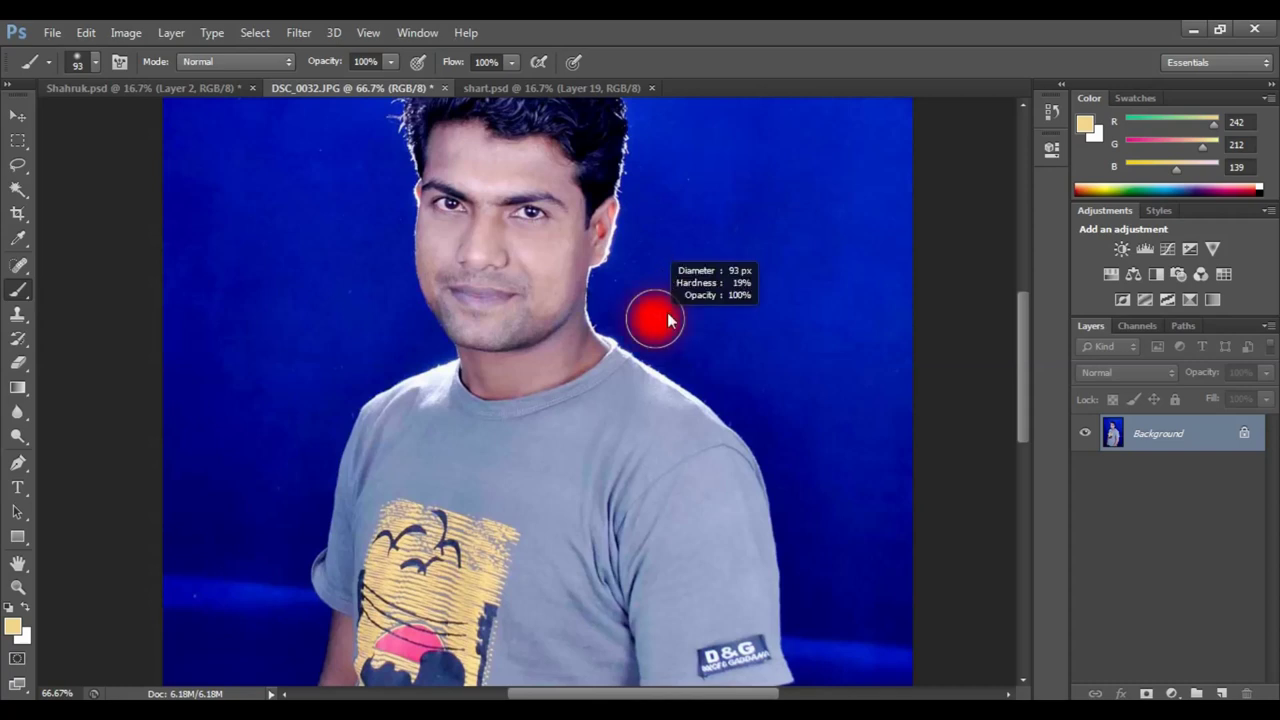
left_click_drag(659, 229, 675, 344)
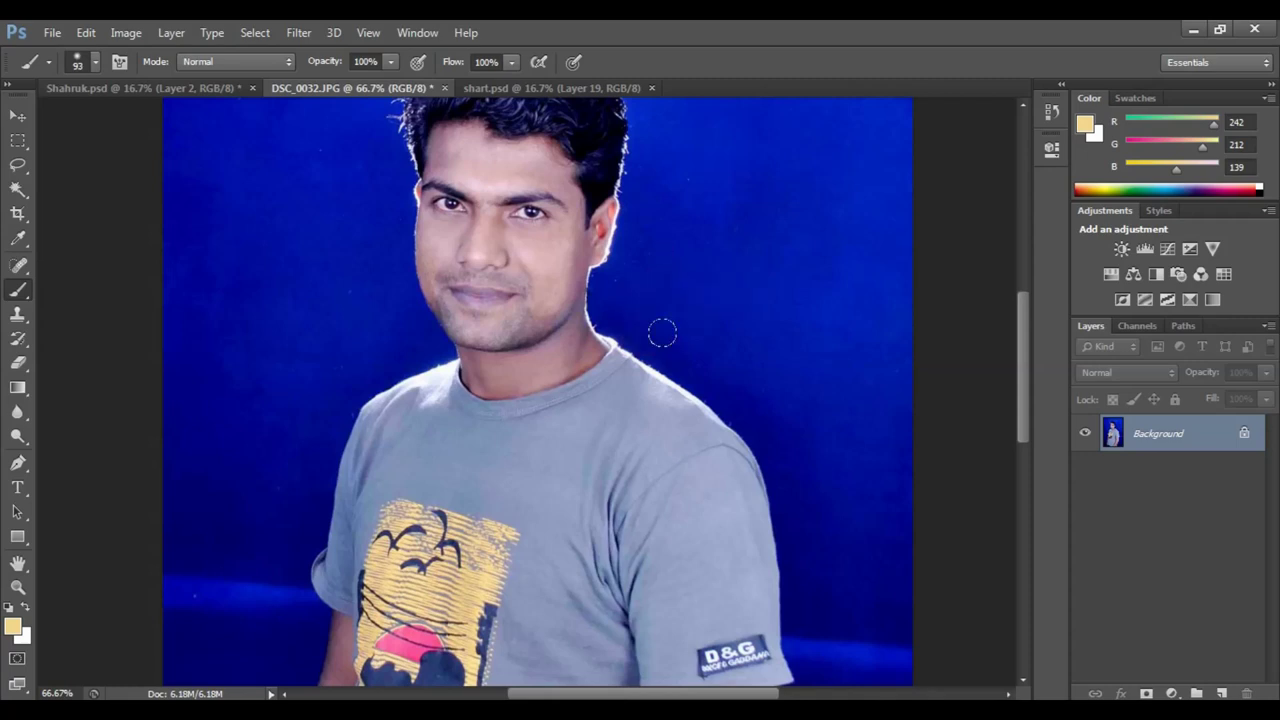
key("bracketright")
key("bracketright")
key("bracketright")
left_click_drag(681, 338, 670, 245)
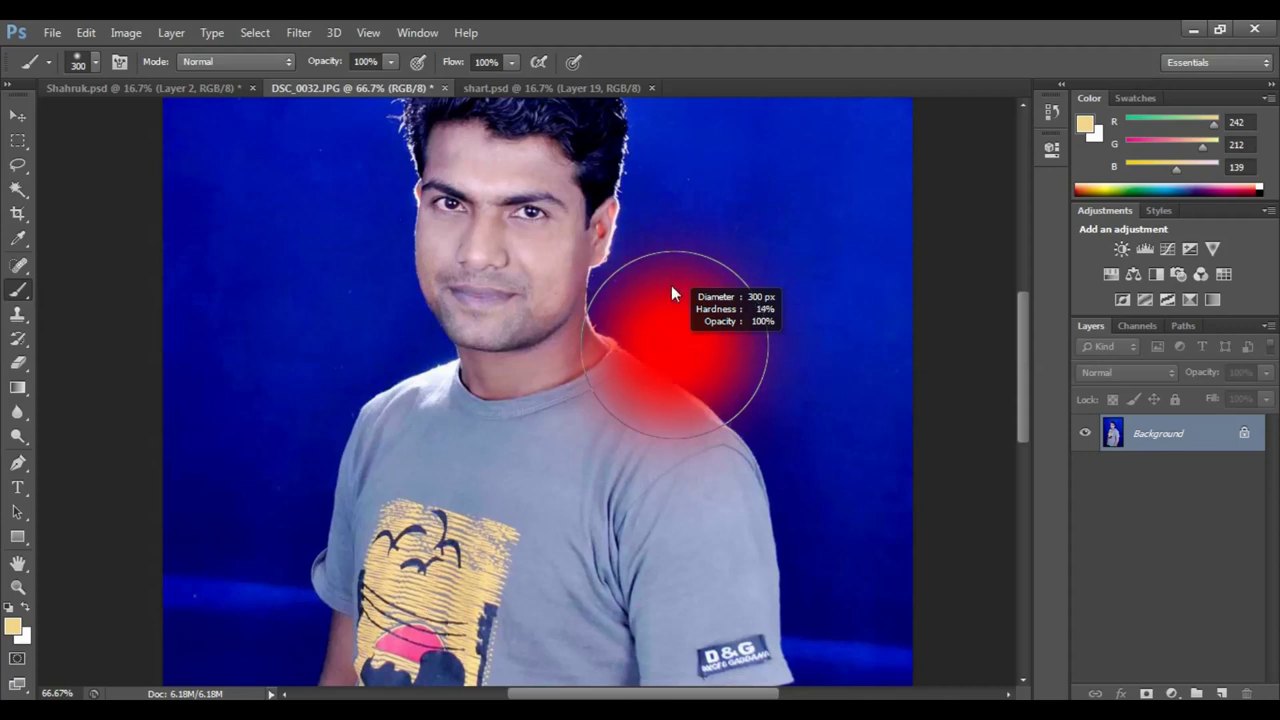
mouse_move(669, 242)
left_mouse_down()
mouse_move(671, 227)
mouse_move(690, 515)
mouse_move(685, 387)
mouse_move(619, 381)
mouse_move(789, 347)
mouse_move(750, 348)
left_mouse_up()
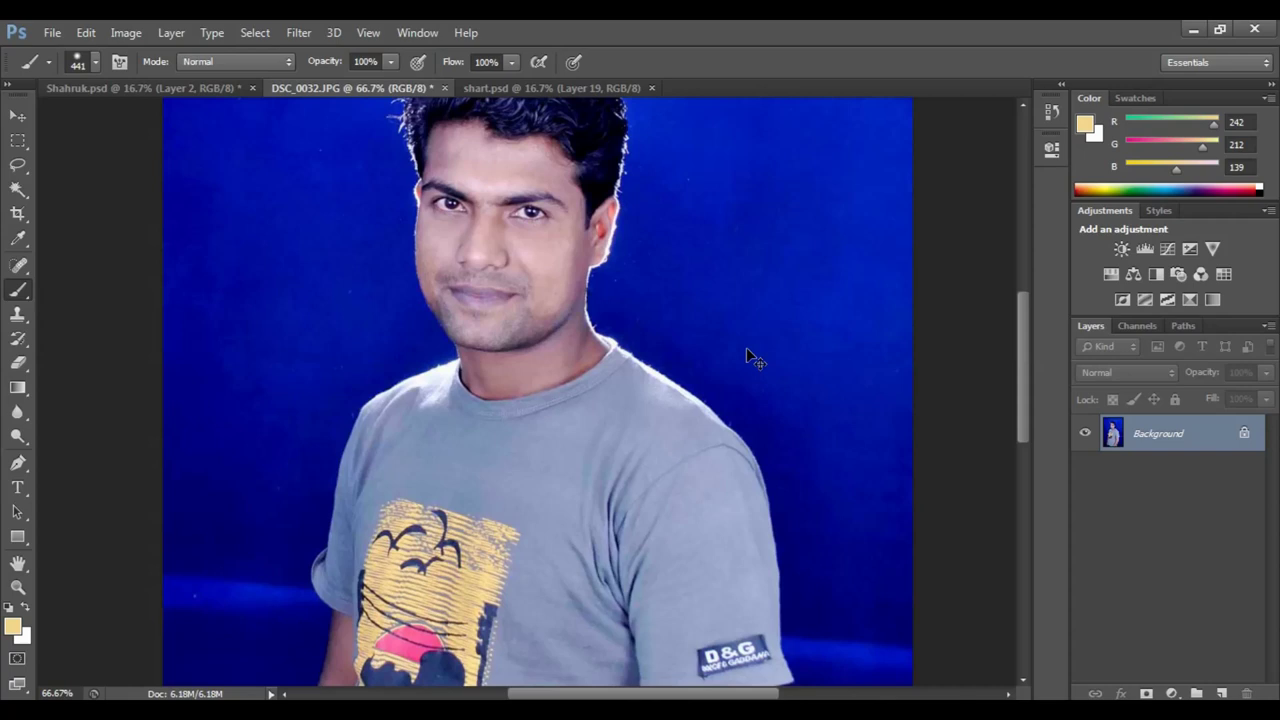
- Bend the Curves line into a wavy custom shape, giving the portrait a solarized, neon look
key("ctrl+m")
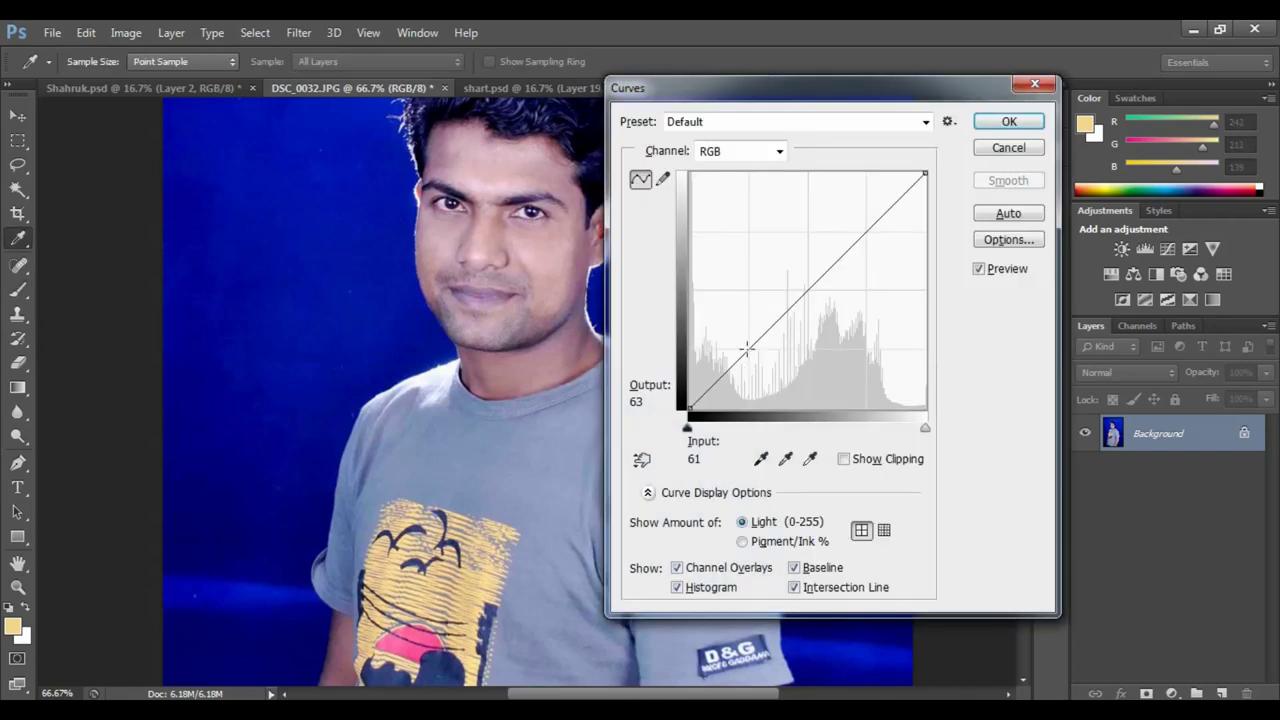
left_click_drag(745, 339, 742, 292)
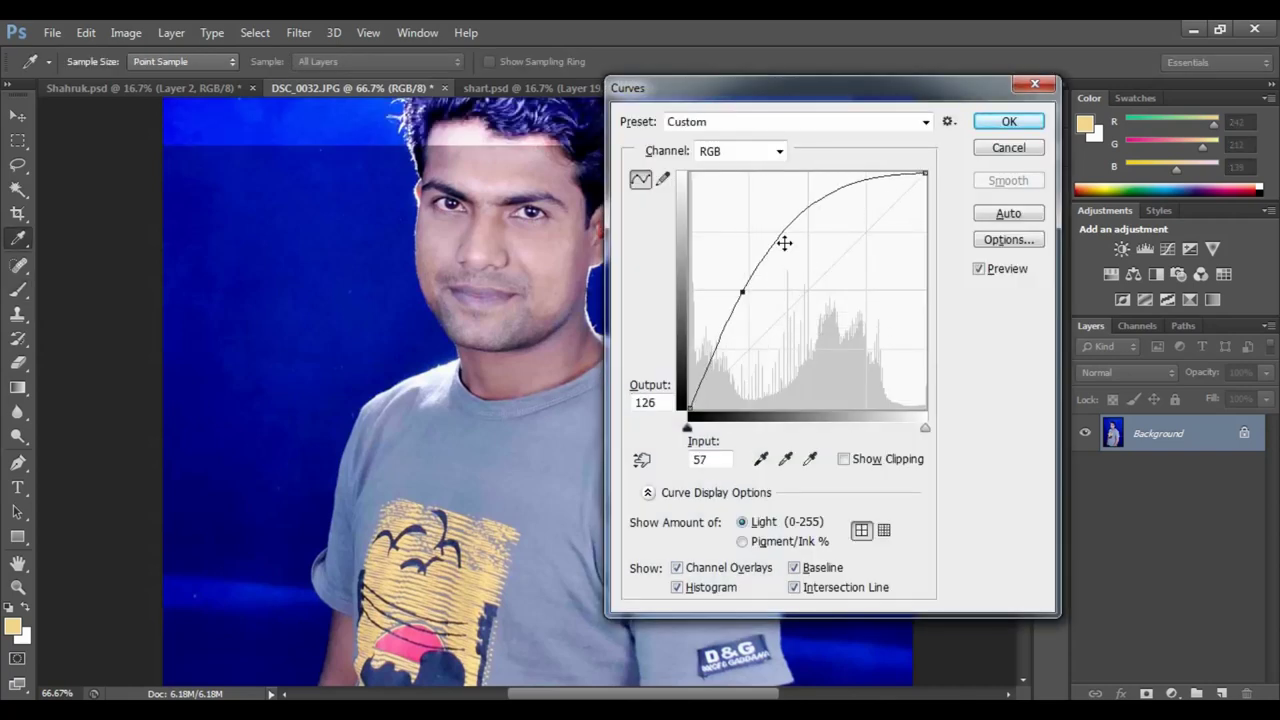
left_click_drag(819, 200, 858, 263)
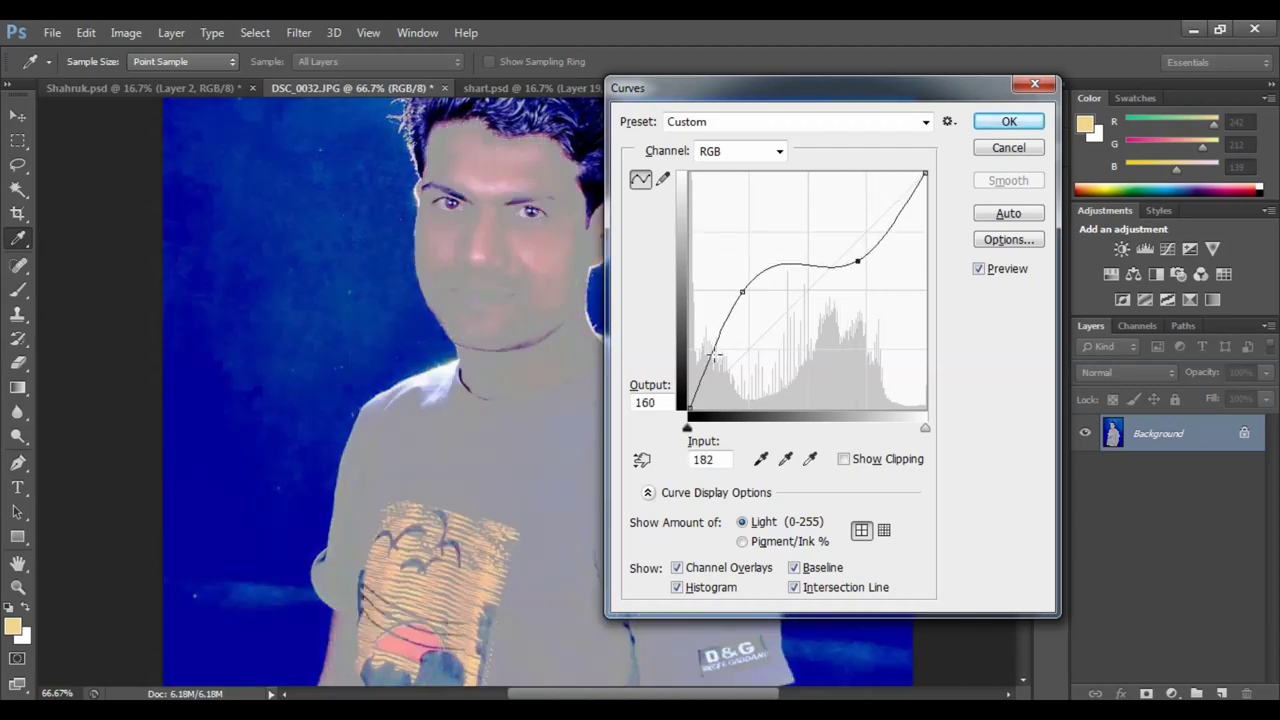
left_click_drag(713, 354, 734, 367)
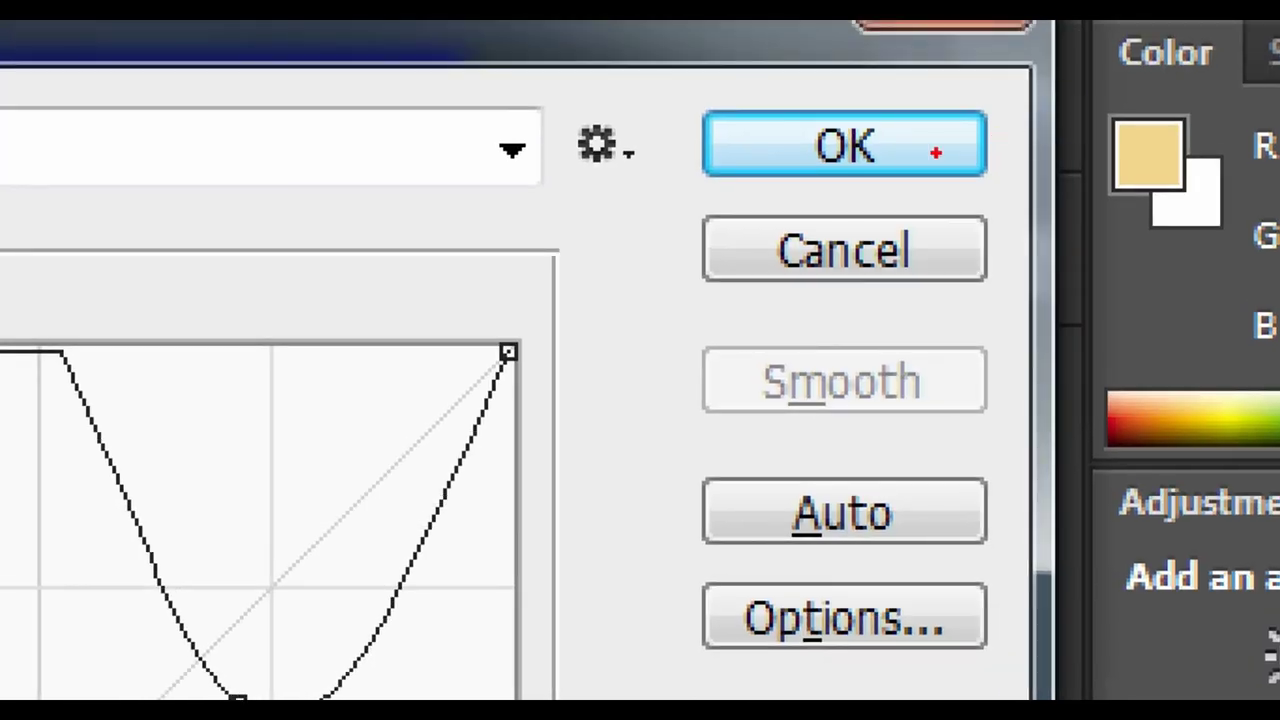
left_click(975, 140)
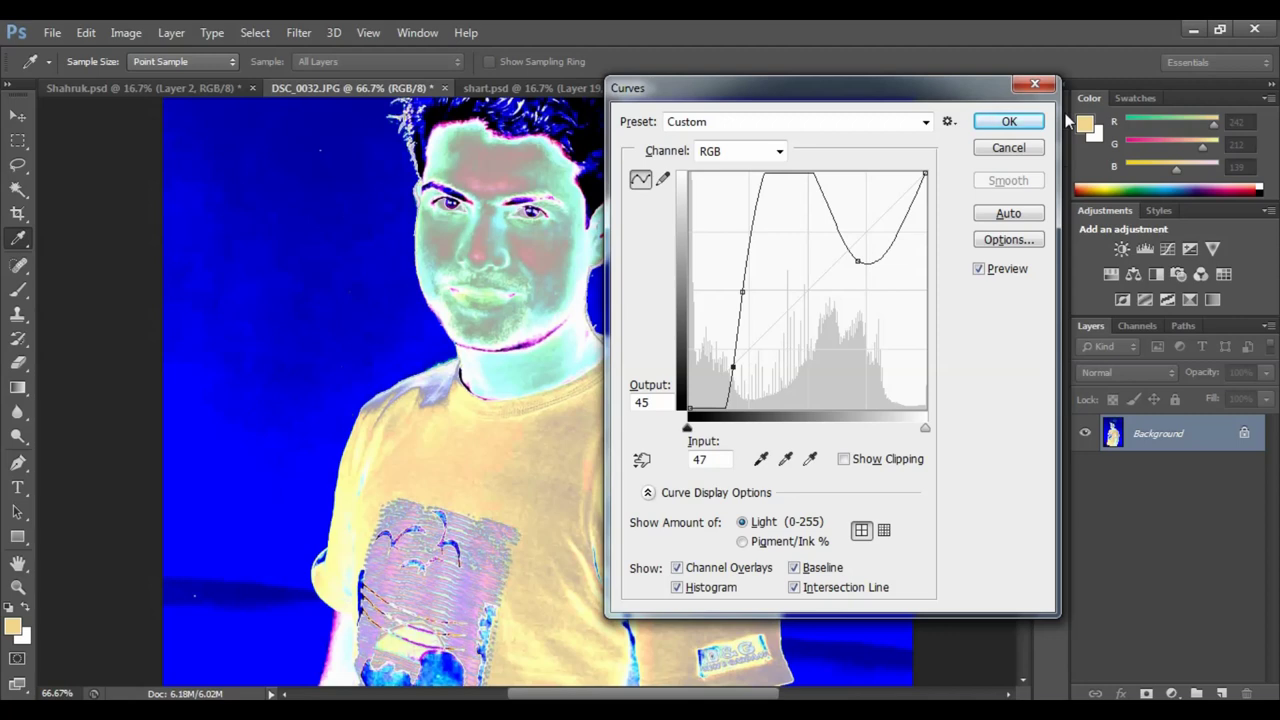
key("alt")
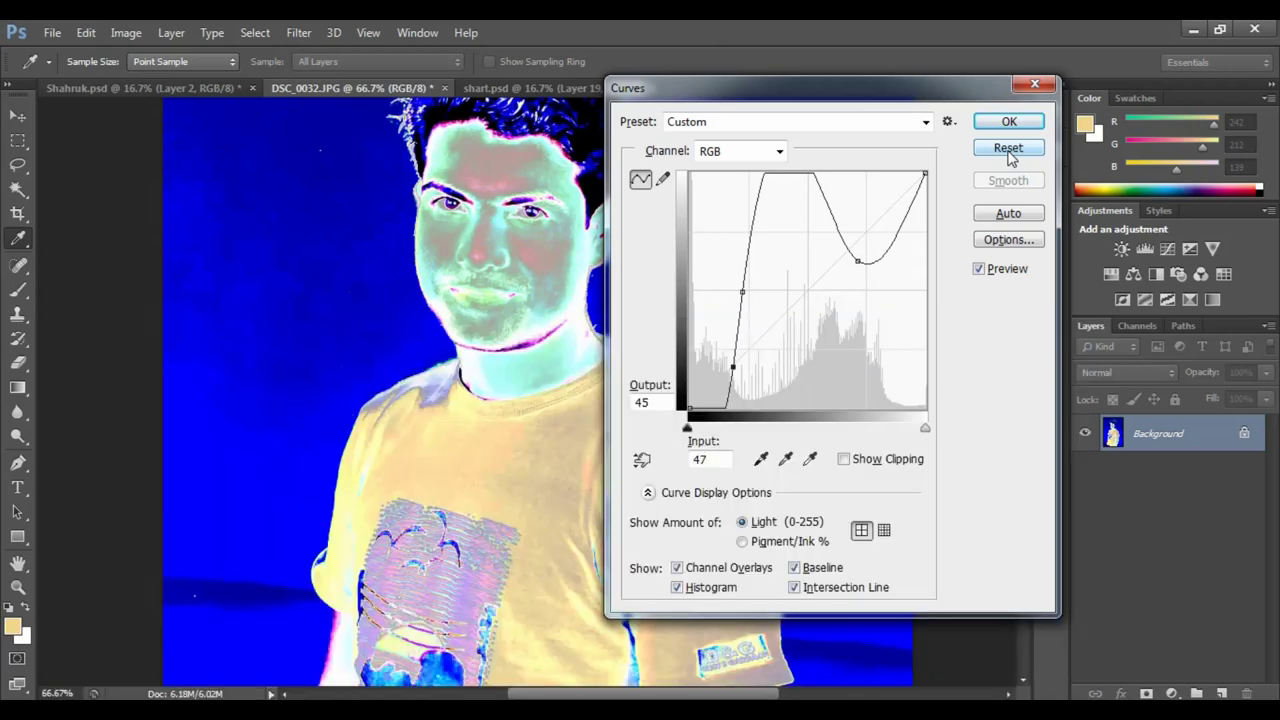
- Reset the Curves dialog to its default straight line, restoring the portrait's natural colours
left_click(1008, 148, "alt")
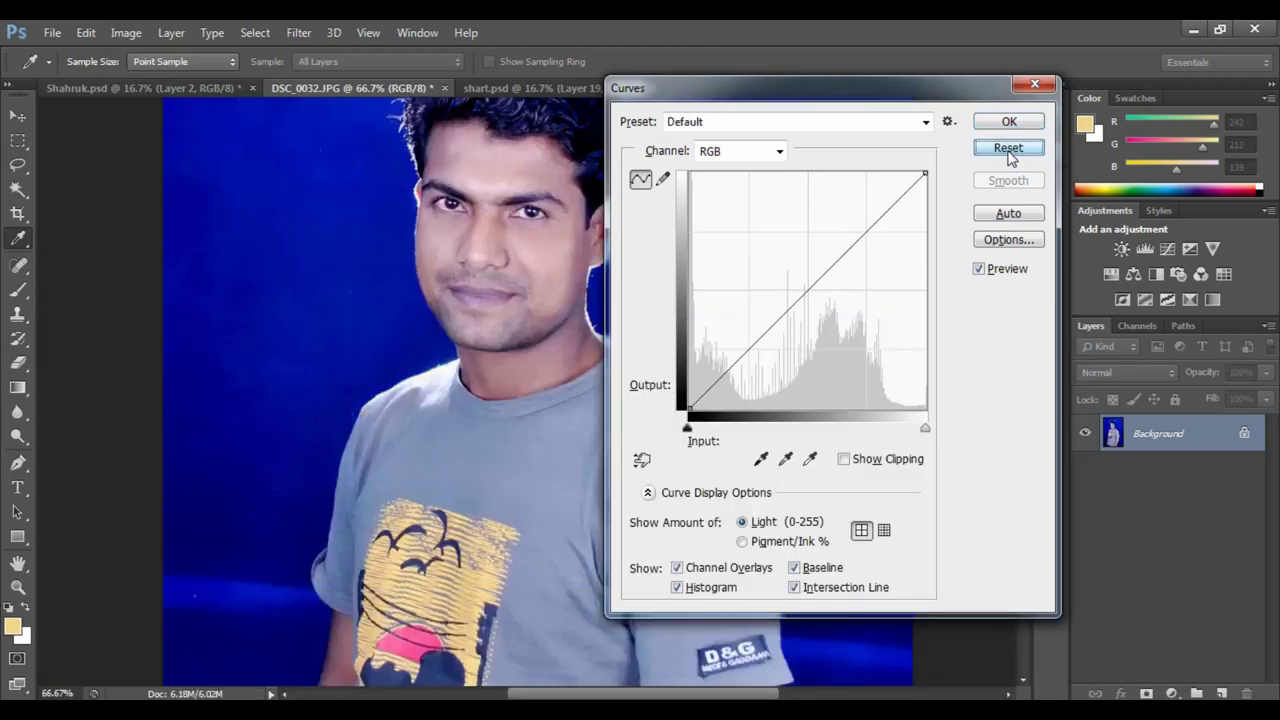